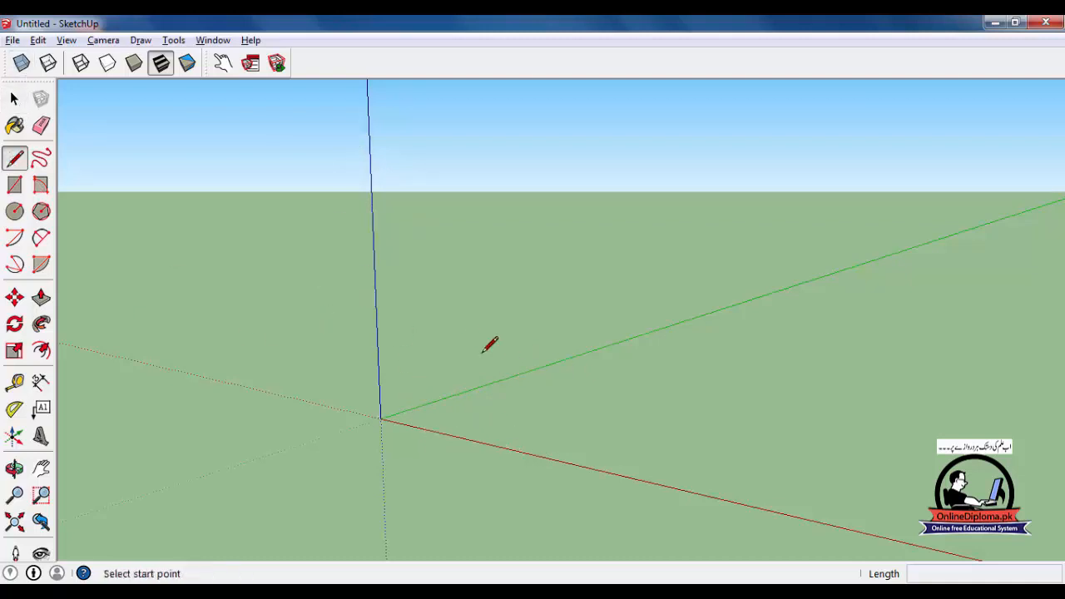
left_click(486, 415)
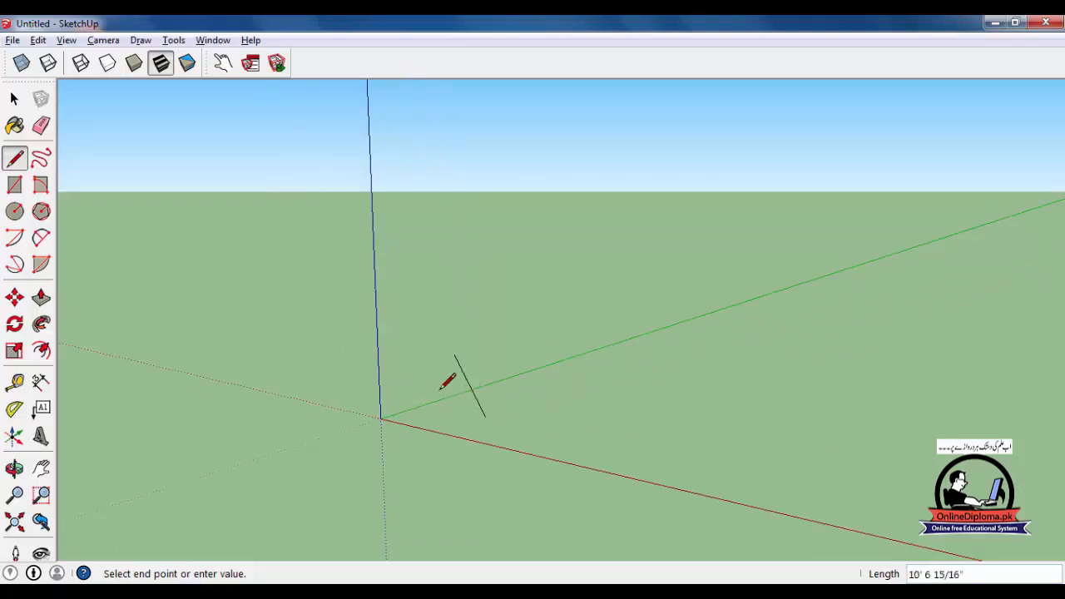
left_click(13, 100)
left_click(212, 40)
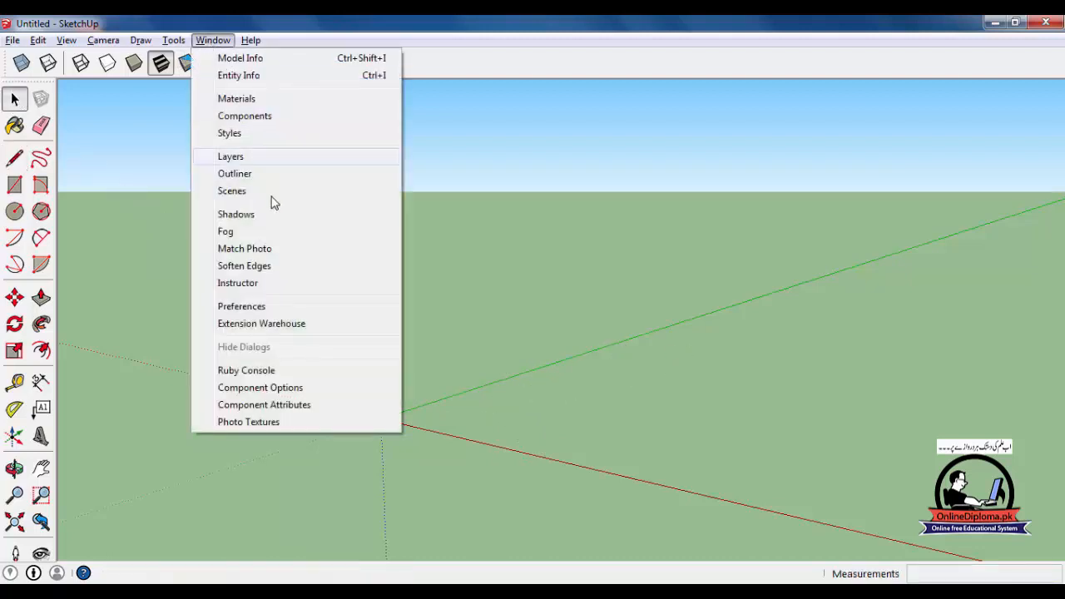
left_click(245, 116)
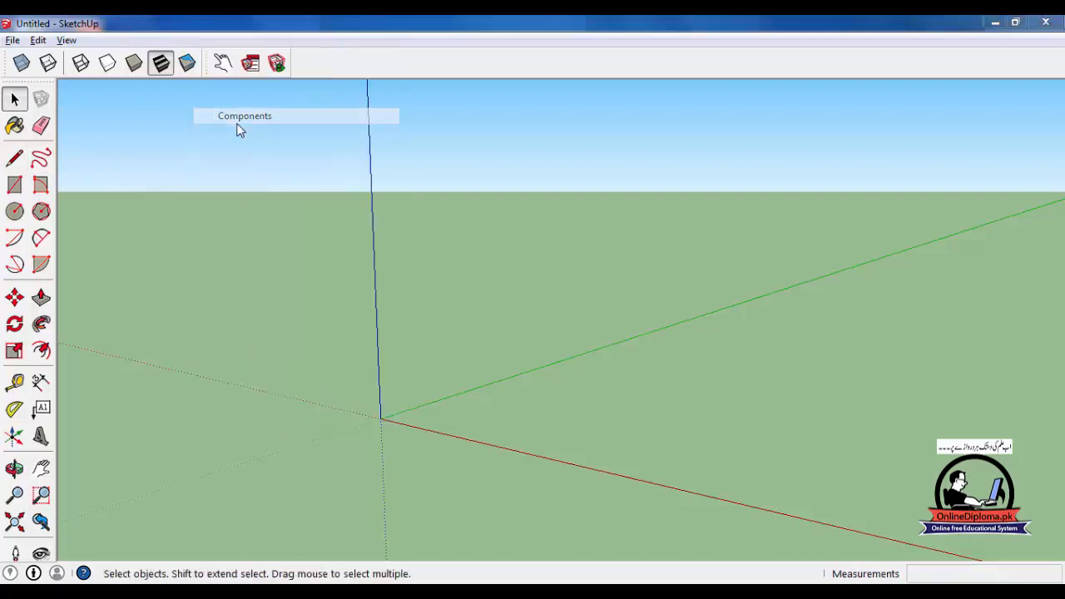
left_click(176, 60)
Switch the model axes off and back on in the modeling settings of the current style, and close the style settings
left_click(213, 40)
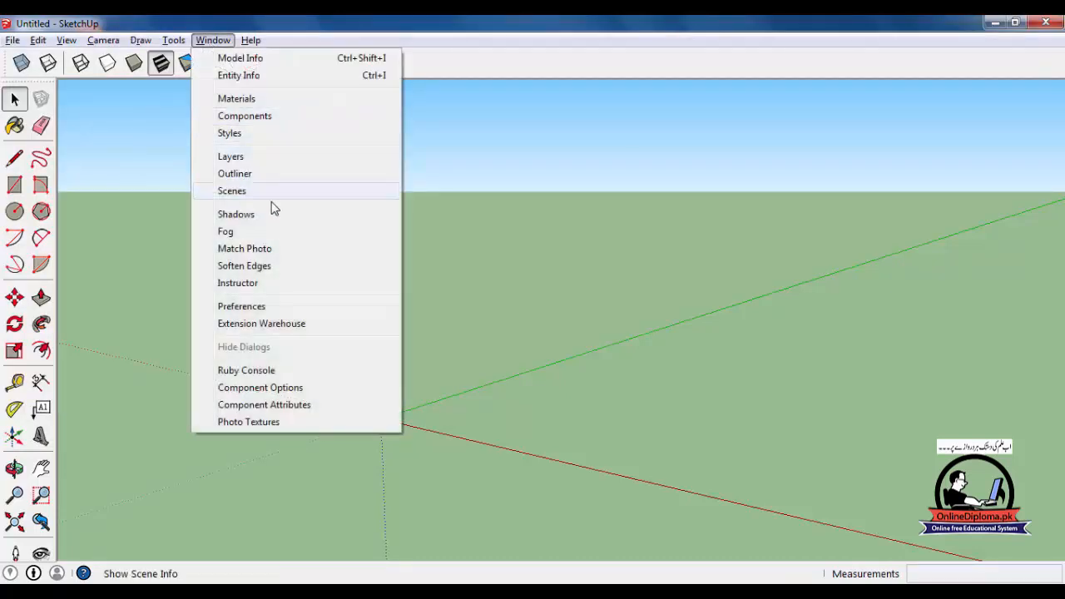
left_click(246, 134)
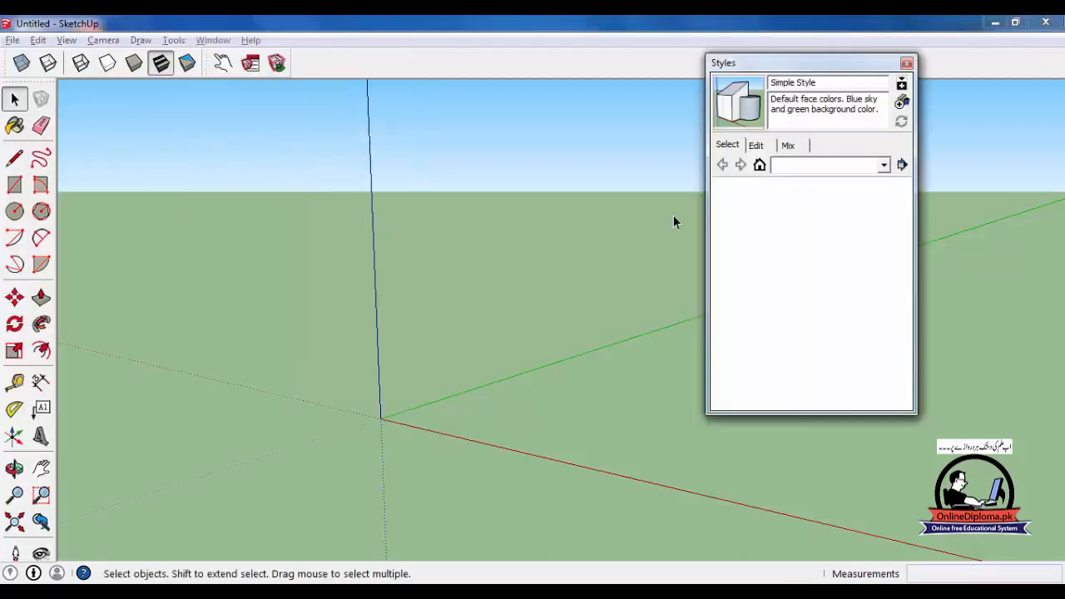
left_click(776, 145)
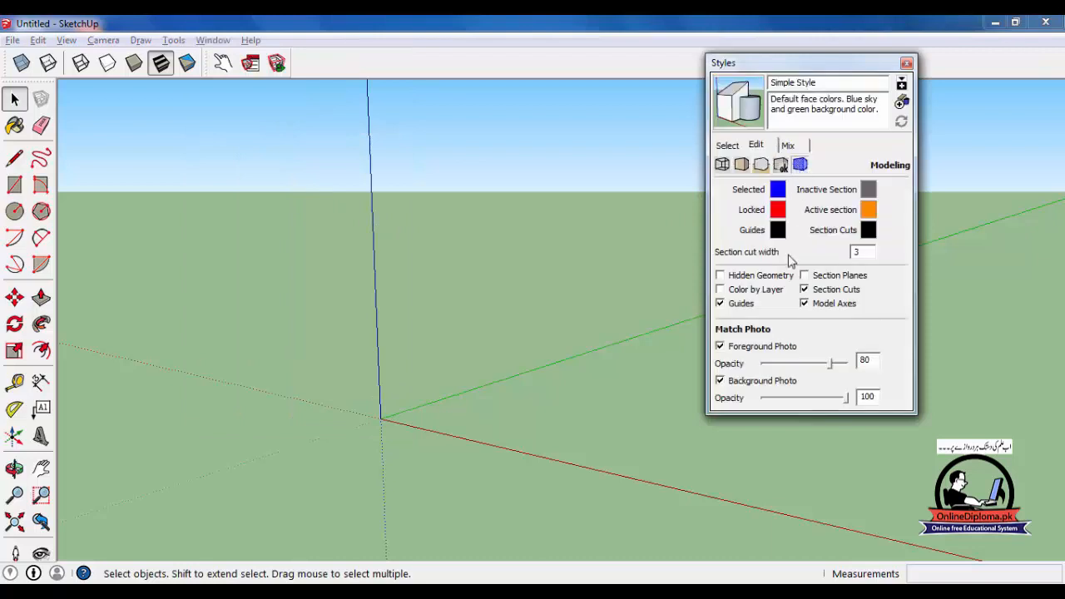
left_click(804, 304)
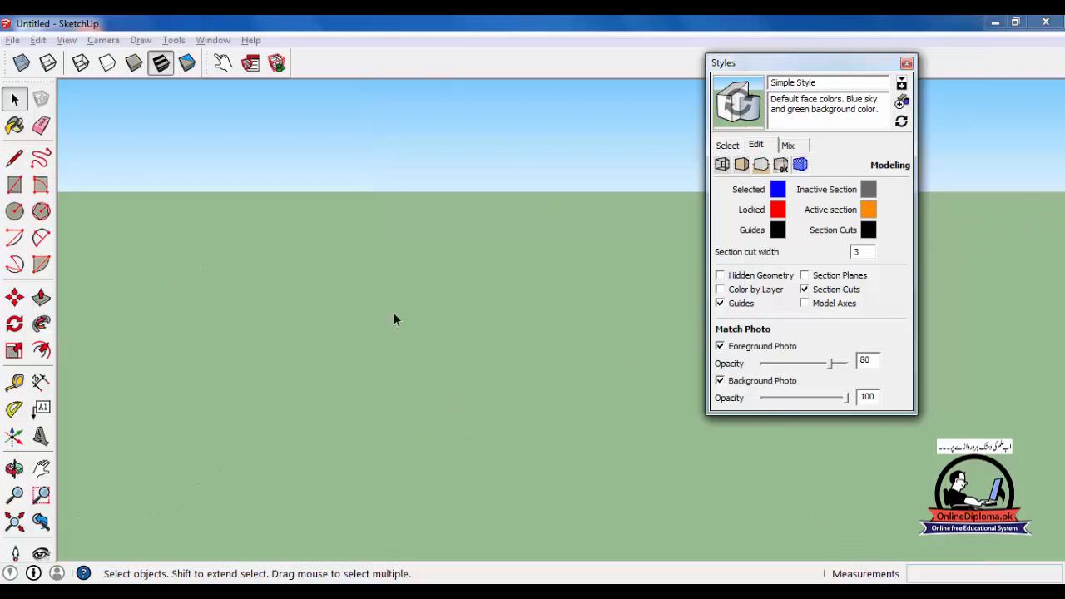
left_click(804, 304)
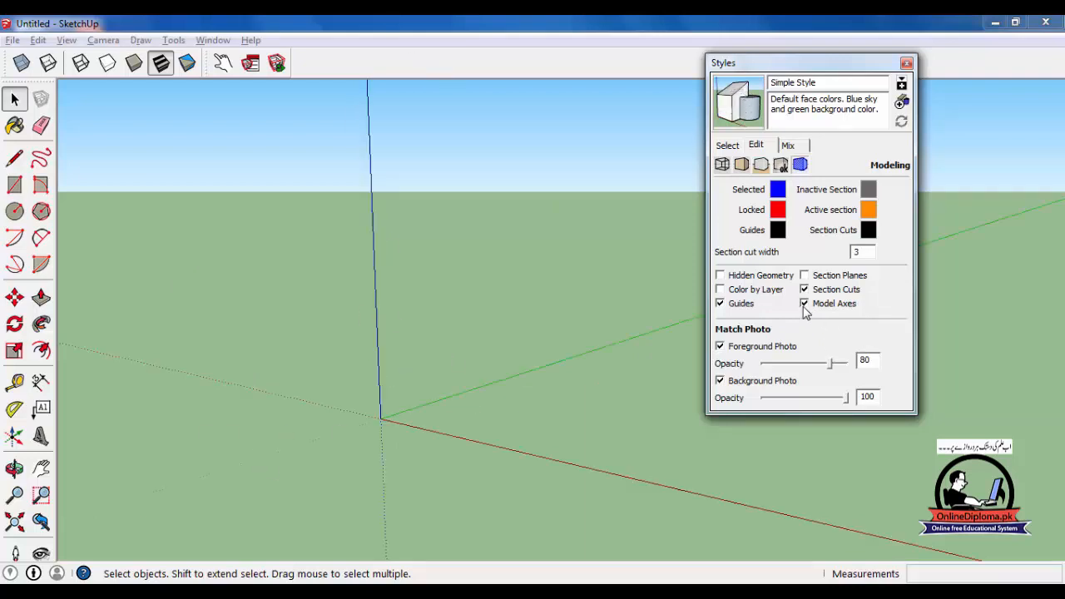
left_click(906, 64)
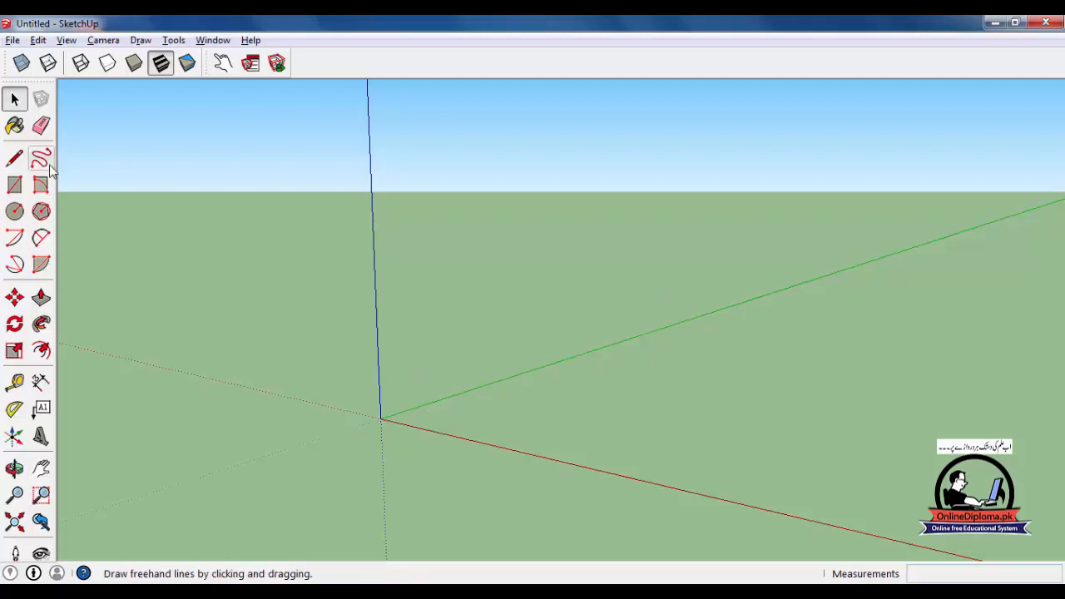
Draw a closed rectangular face about 5 ft 1 in by 4 ft 3 in with the Line tool, between the red and green axes
left_click(14, 159)
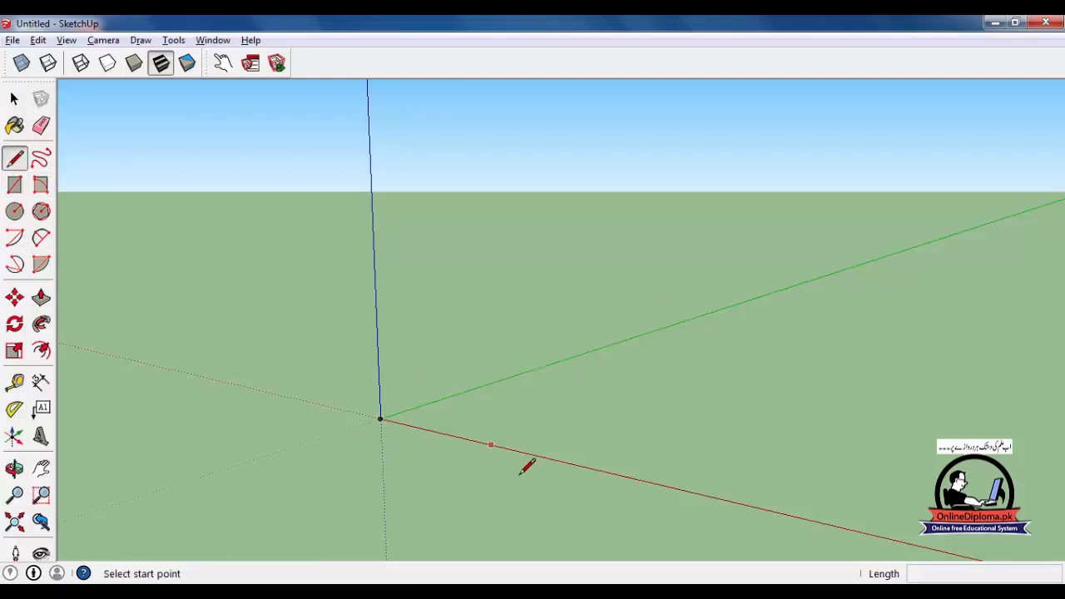
middle_click_drag(623, 452, 680, 466)
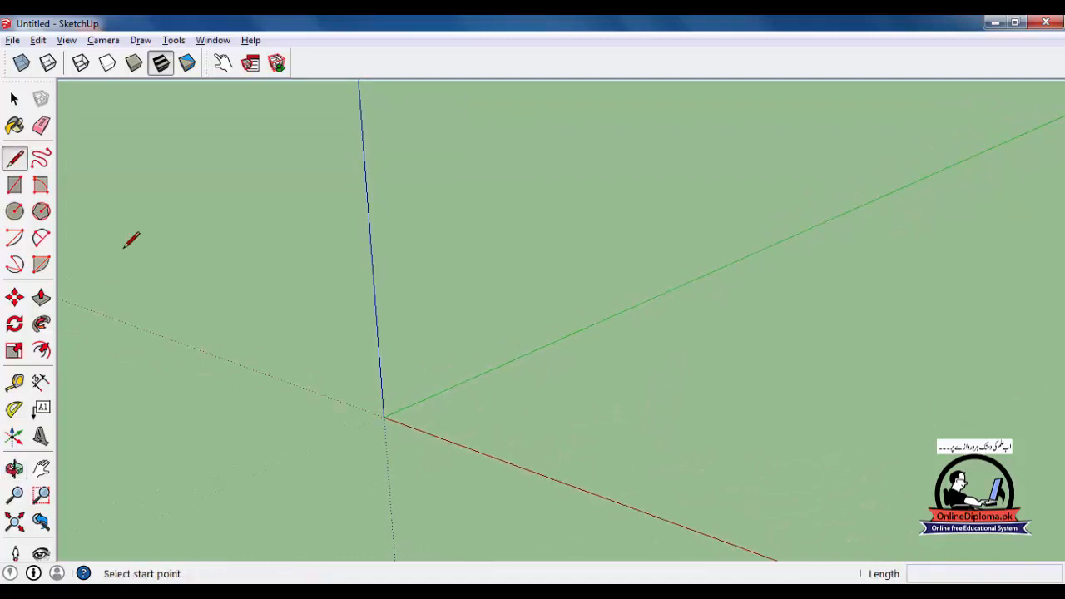
left_click(512, 419)
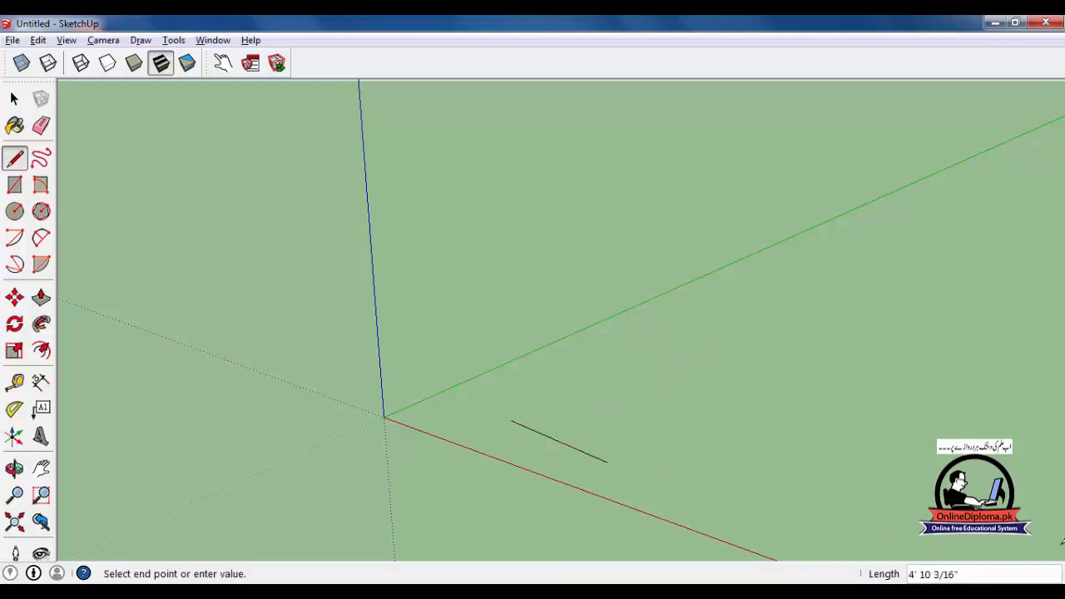
left_click(587, 379)
scroll(623, 416, "up", 2)
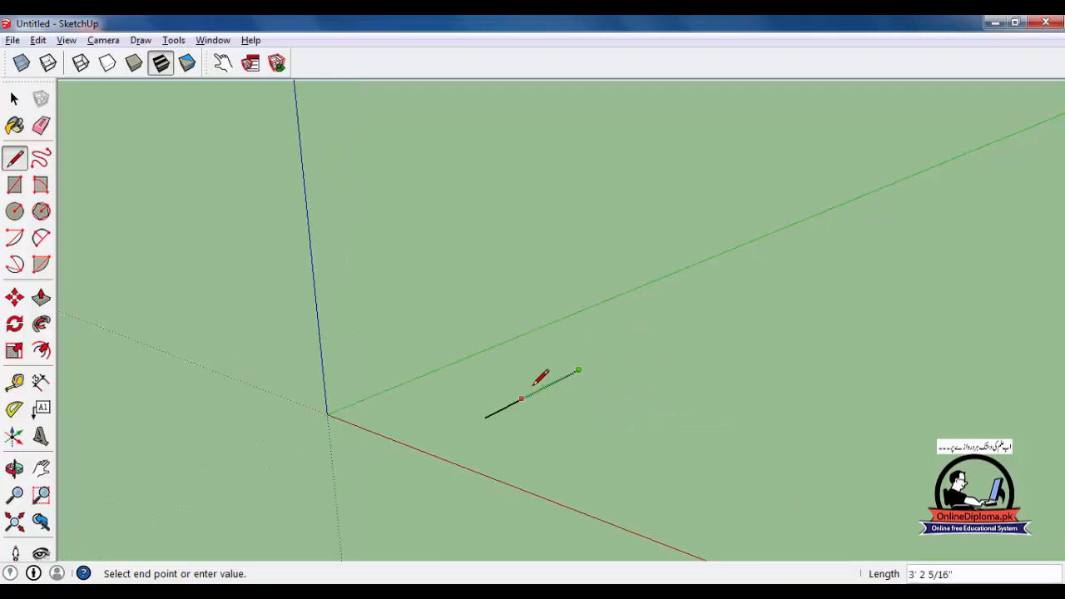
scroll(491, 428, "up", 1)
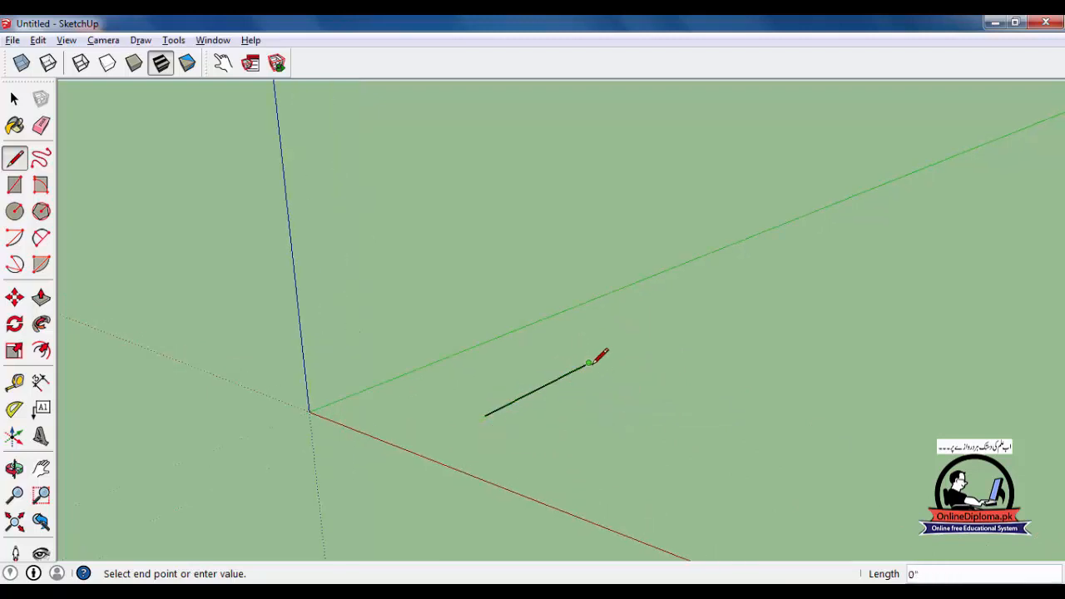
left_click(709, 393)
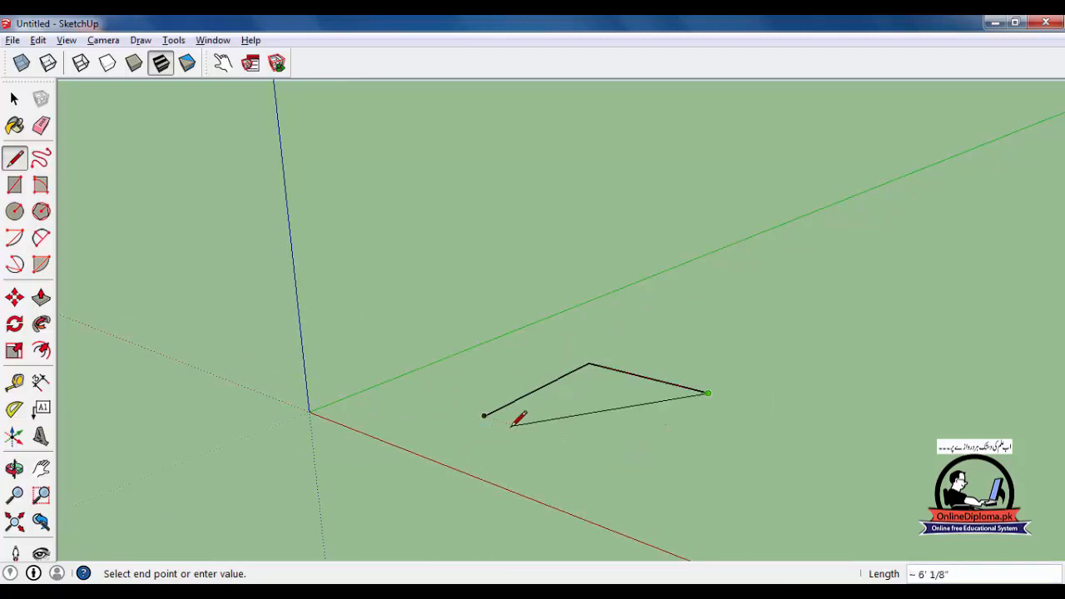
left_click(615, 458)
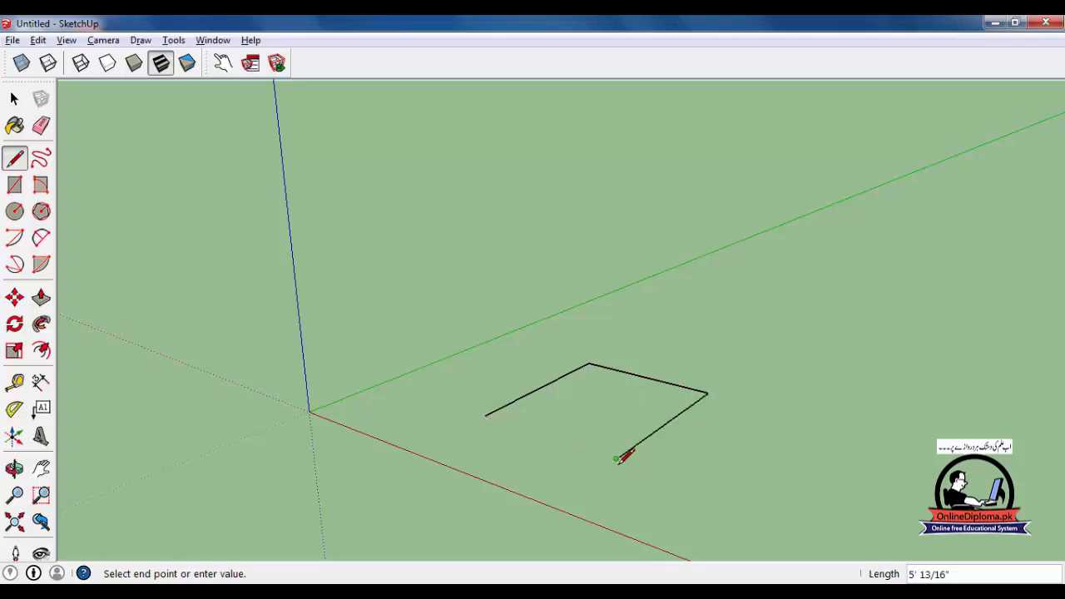
left_click(486, 417)
Draw a closed triangular face with the Line tool, beyond the four-sided face and away from the origin
left_click(776, 339)
left_click(905, 307)
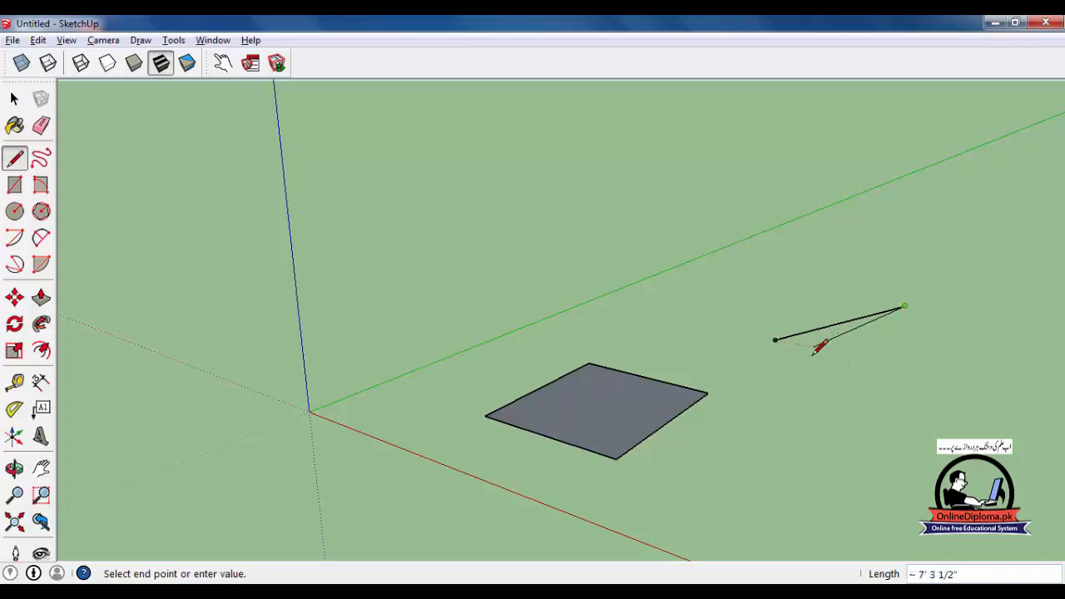
left_click(931, 370)
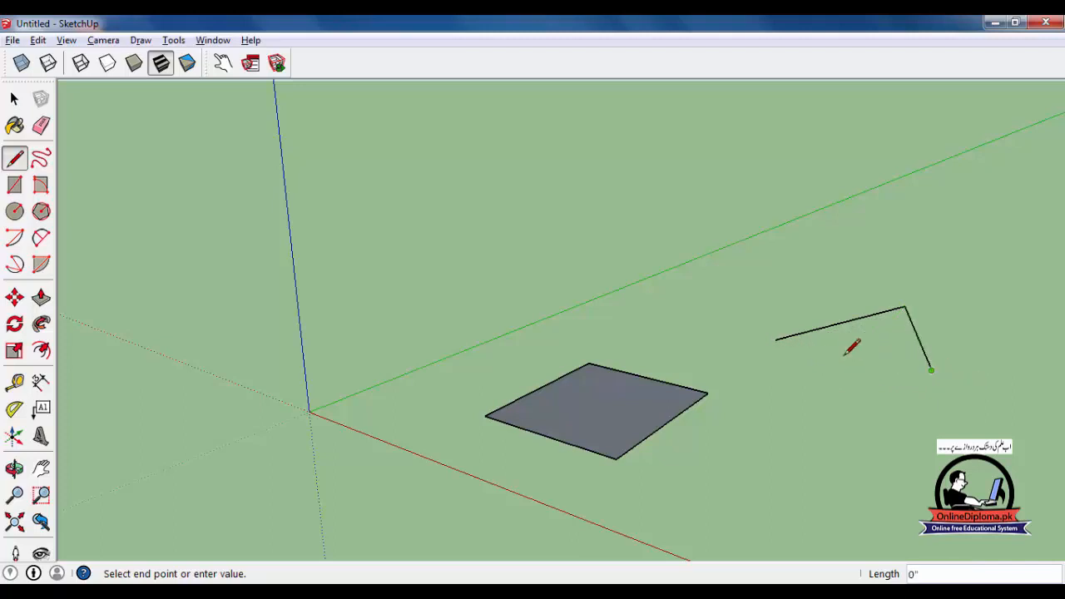
left_click(774, 340)
Push/Pull the triangle upward about 1 ft 3 in and the four-sided face upward about 8 in
key("o")
left_click_drag(904, 430, 838, 440)
key("l")
key("p")
left_click_drag(949, 380, 957, 348)
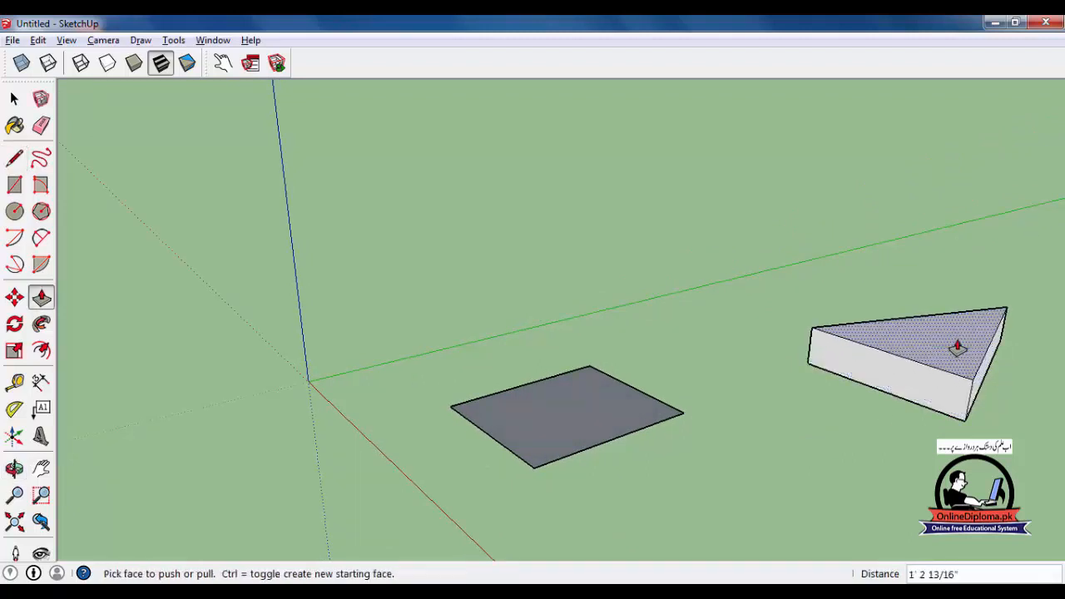
left_click_drag(601, 430, 609, 409)
mouse_move(718, 463)
middle_mouse_down()
mouse_move(743, 456)
mouse_move(725, 469)
mouse_move(732, 473)
middle_mouse_up()
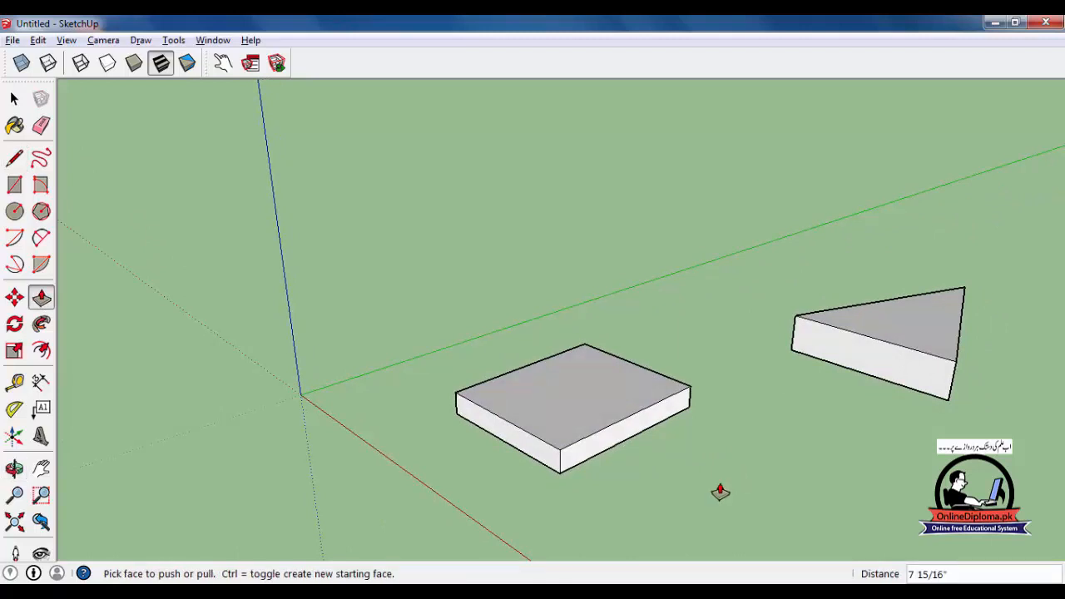
Draw two crossing lines on the four-sided slab's top face, joining the midpoints of its opposite edges
left_click(13, 98)
scroll(631, 464, "up", 2)
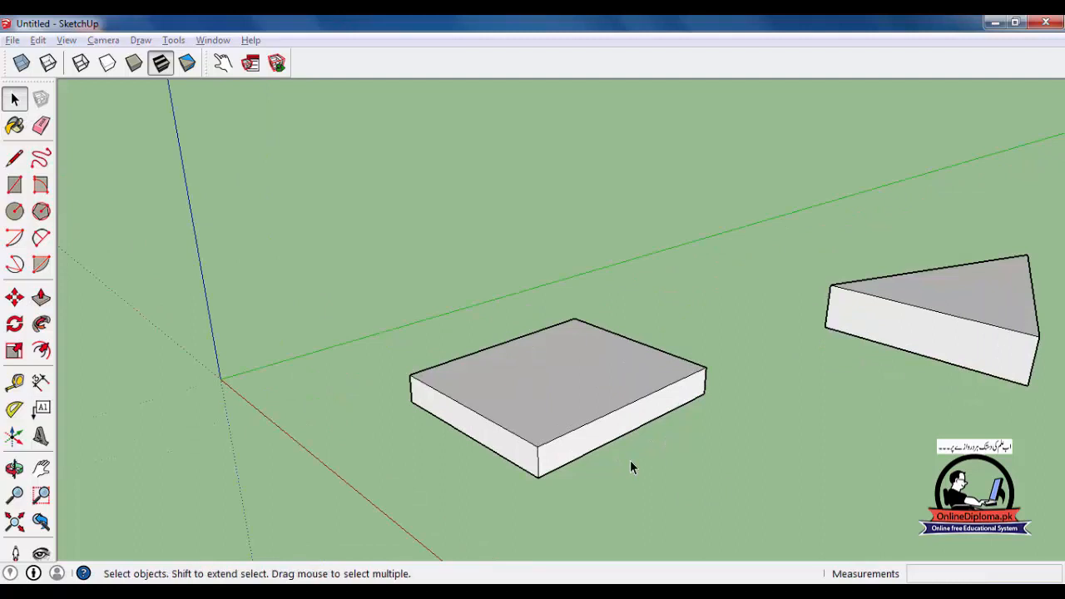
left_click(681, 245)
middle_click_drag(687, 361, 633, 374)
key("l")
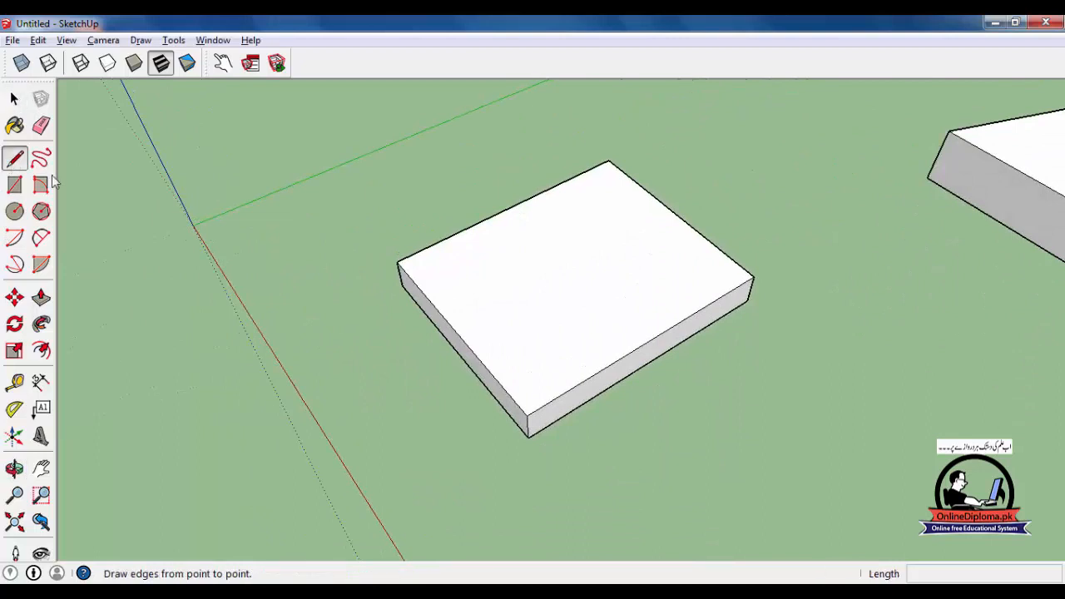
left_click(456, 331)
left_click(676, 214)
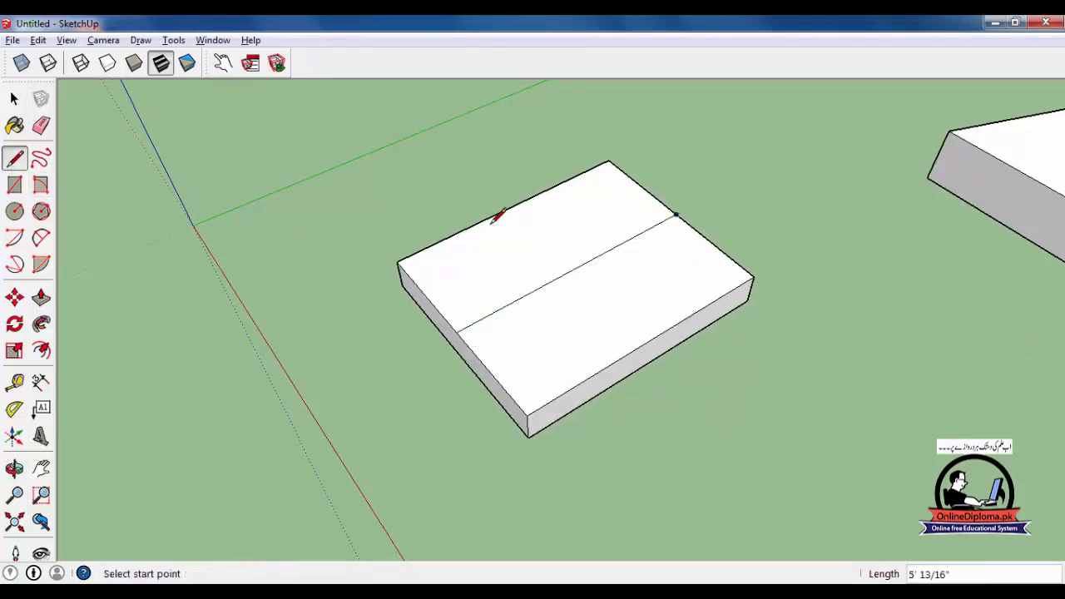
left_click(509, 207)
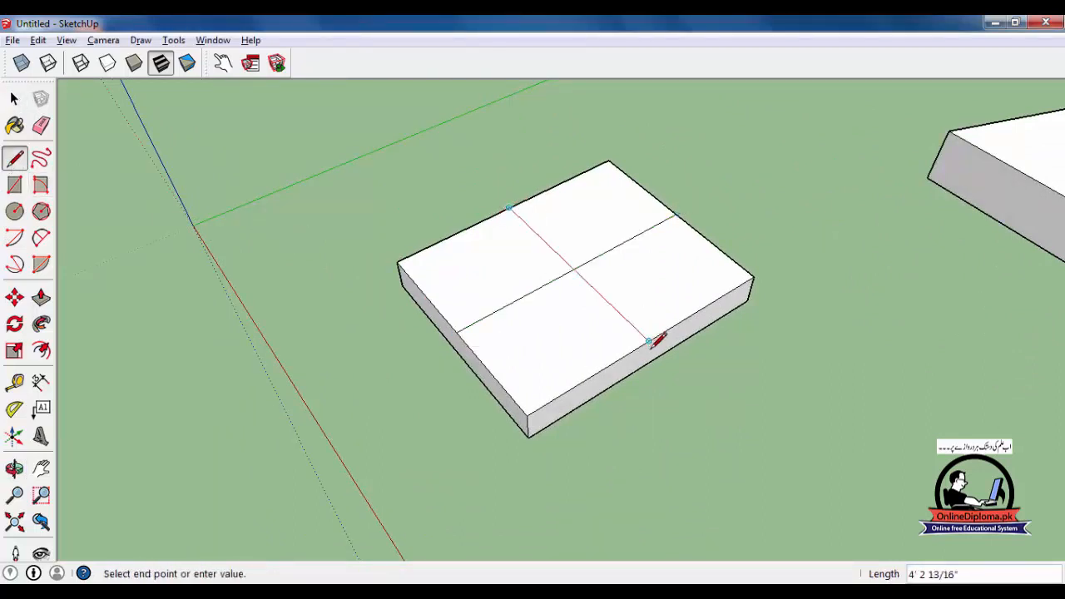
left_click(649, 340)
Draw lines from the centre of the slab's top face to each of its four corners
left_click(573, 268)
left_click(527, 415)
left_click(573, 269)
left_click(609, 163)
left_click(573, 269)
left_click(398, 263)
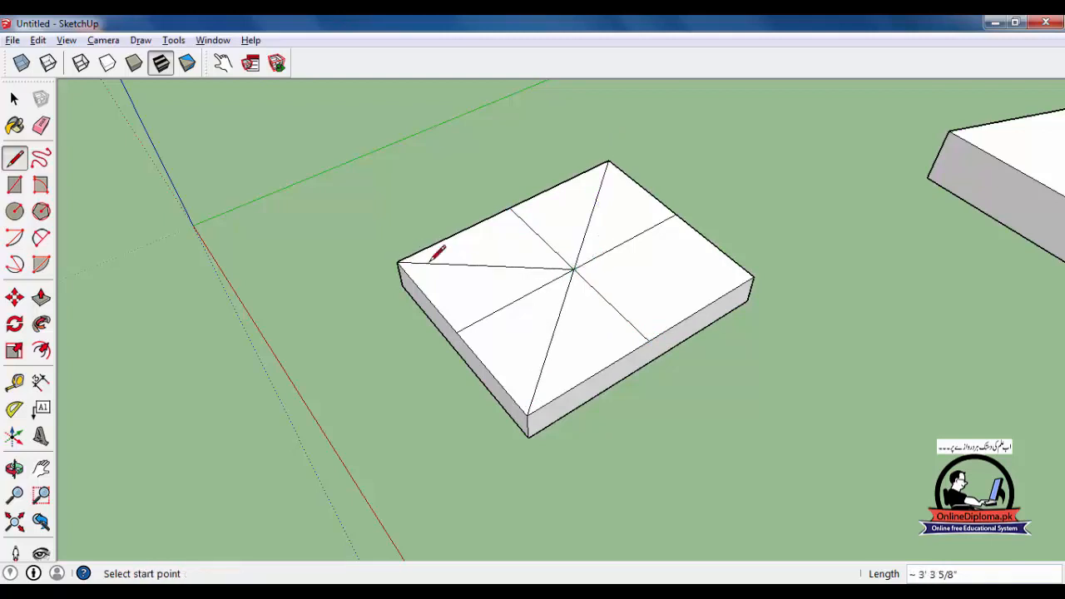
left_click(574, 268)
left_click(754, 278)
Draw a narrow rectangle about 7 in by 8 ft 9 in on the ground beside the slab and Push/Pull it up about 6 ft 9 in
mouse_move(753, 278)
middle_mouse_down()
mouse_move(680, 377)
mouse_move(732, 311)
mouse_move(739, 320)
mouse_move(708, 352)
mouse_move(676, 360)
middle_mouse_up()
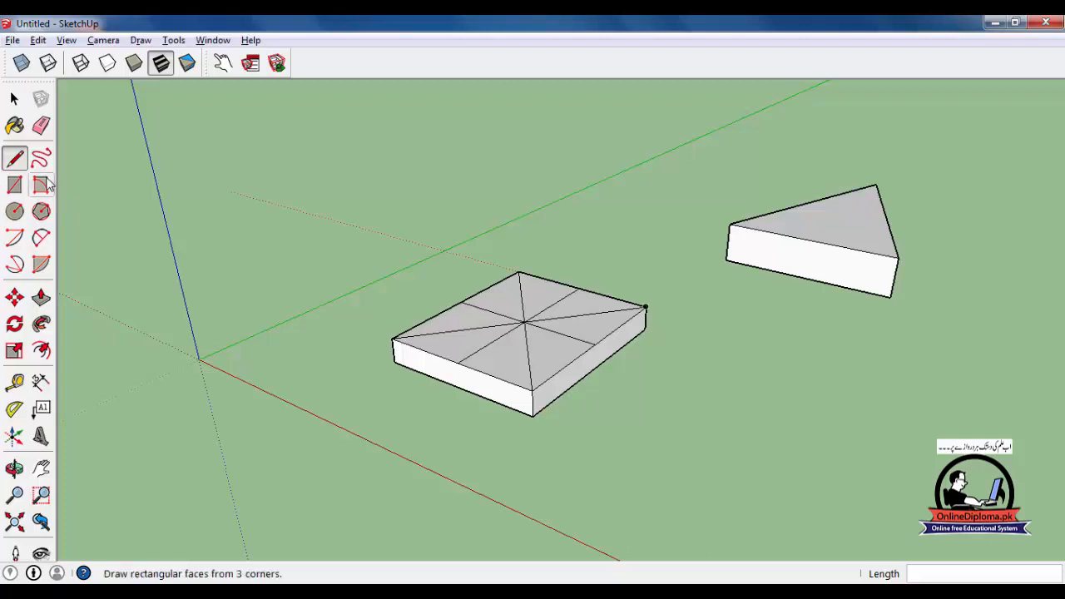
left_click(15, 185)
left_click(642, 452)
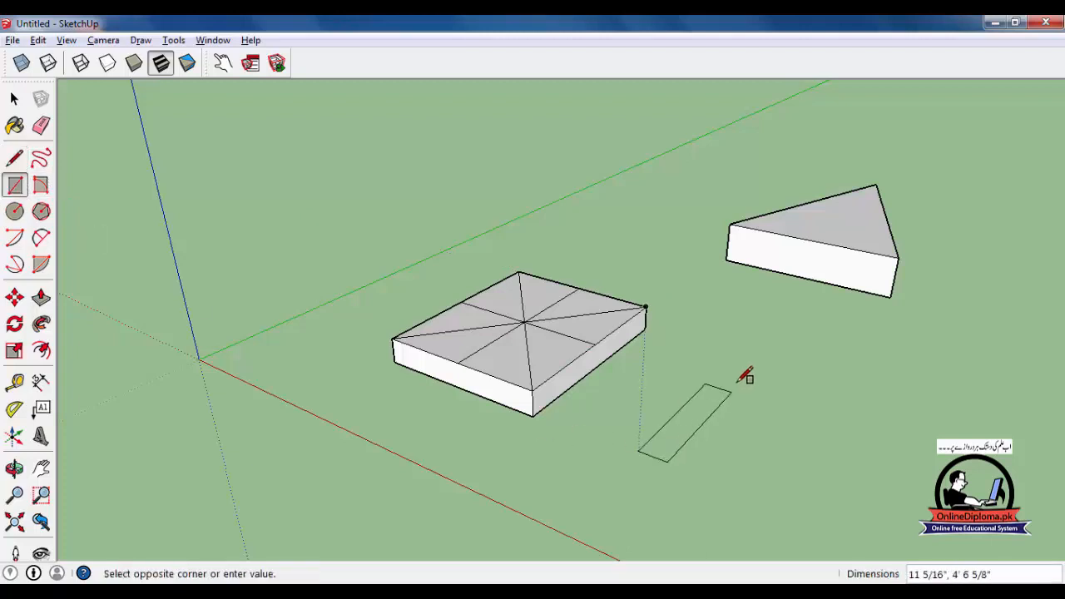
left_click(766, 339)
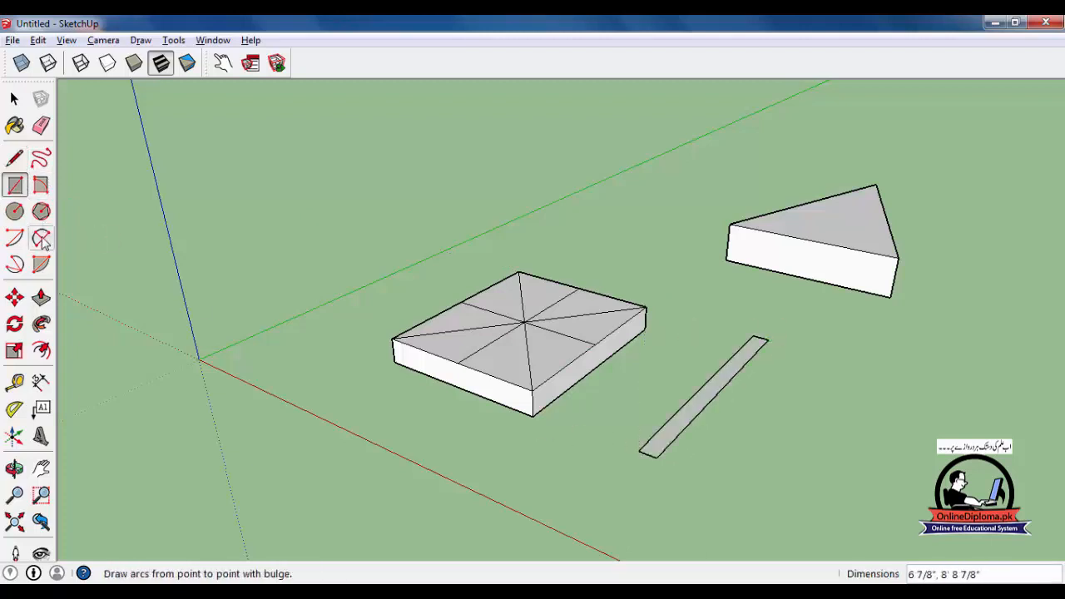
key("p")
left_click_drag(654, 438, 643, 224)
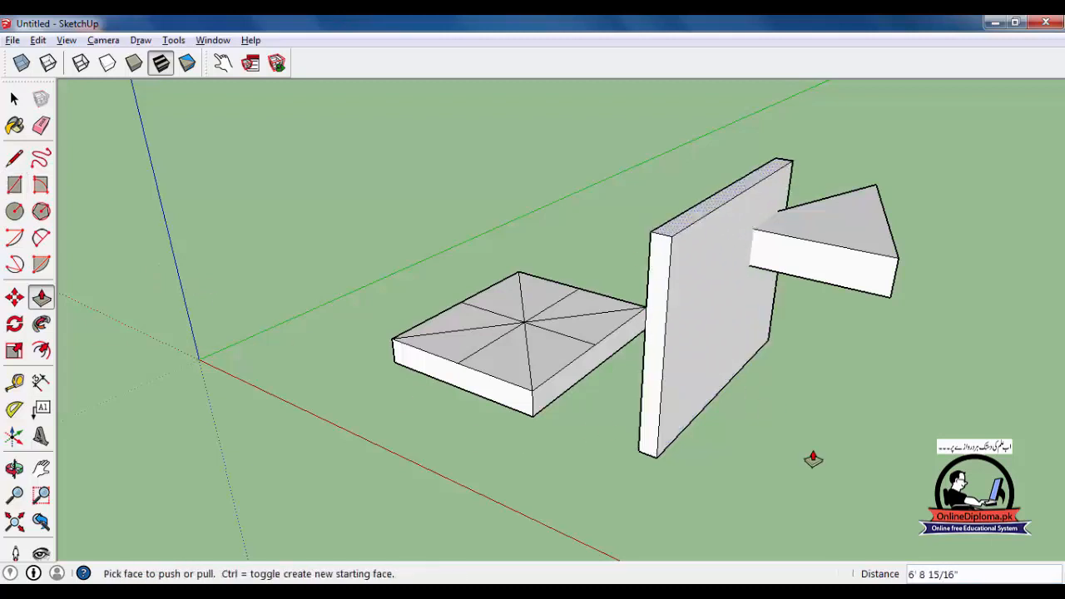
Draw both diagonals across the upright panel's large front face, joining its opposite corners
middle_click_drag(813, 459, 732, 428)
left_click(15, 159)
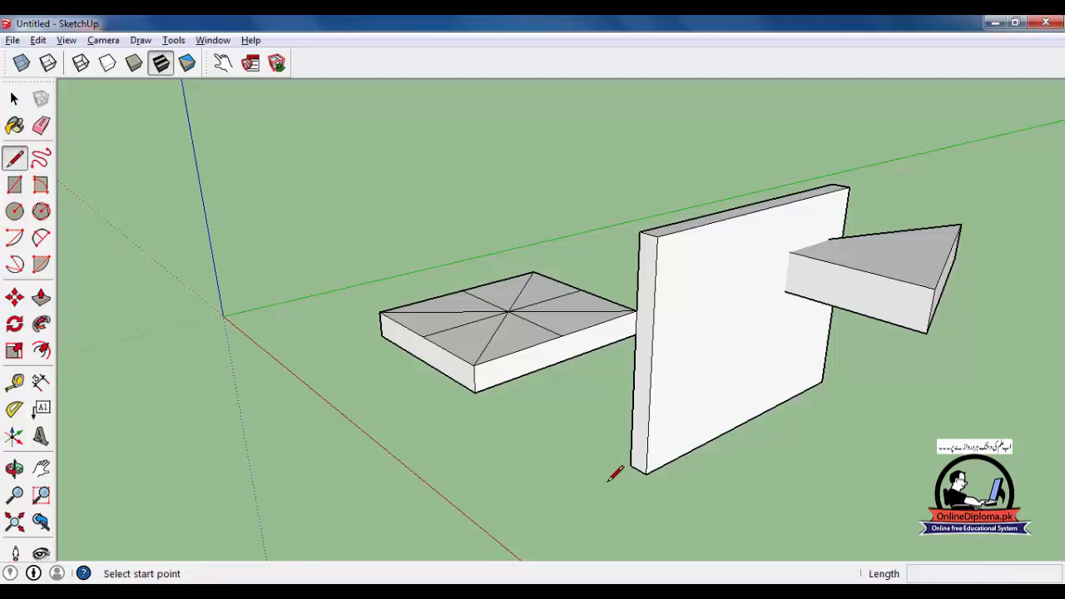
left_click(647, 471)
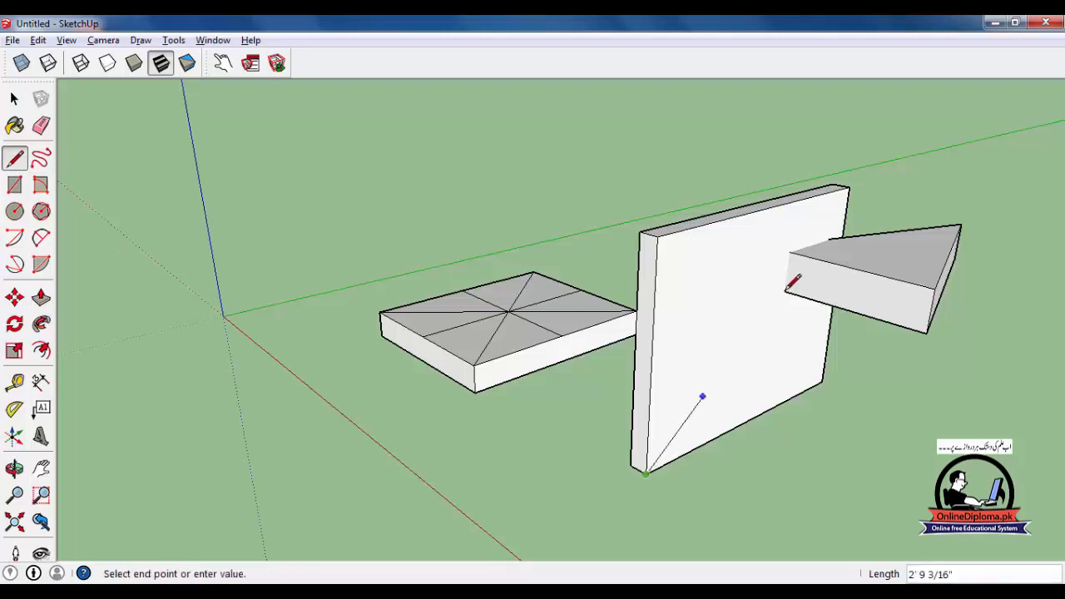
left_click(849, 188)
left_click(658, 237)
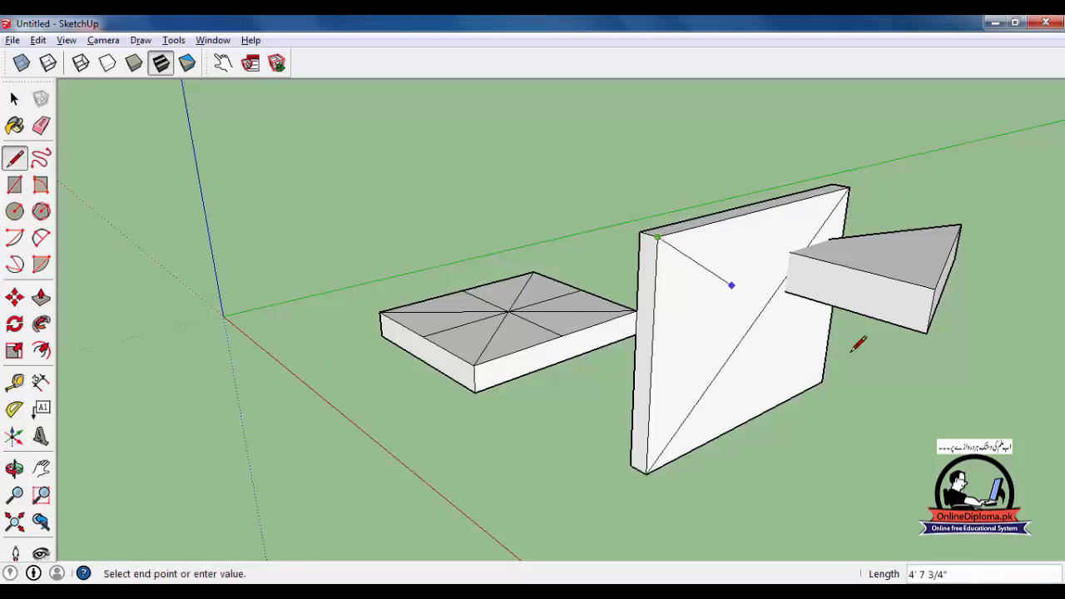
left_click(823, 381)
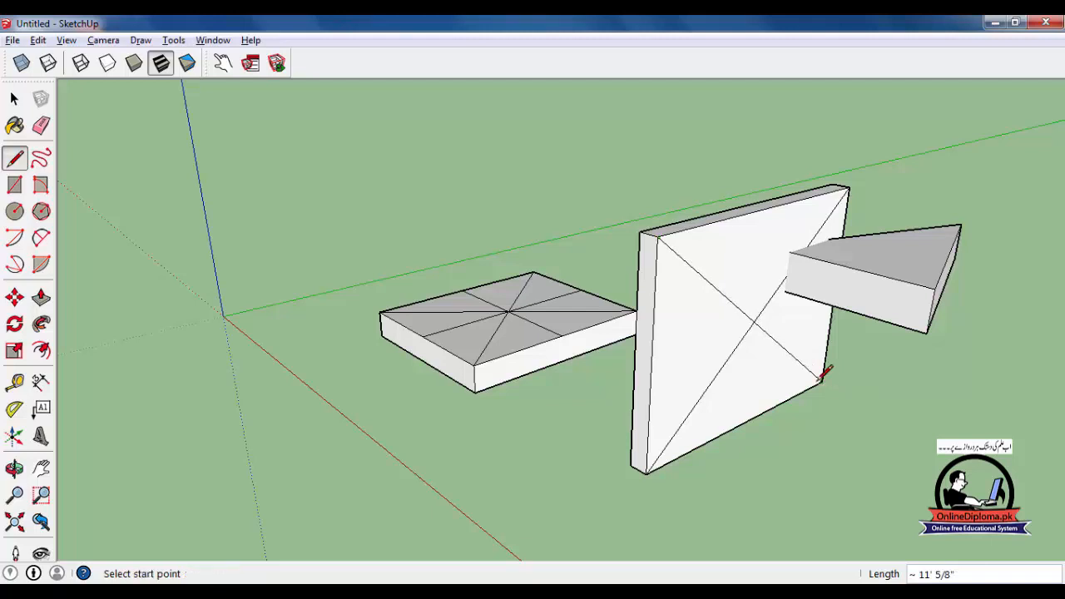
Draw lines from the centre of the upright panel's front face to the midpoints of its four edges
left_click(755, 322)
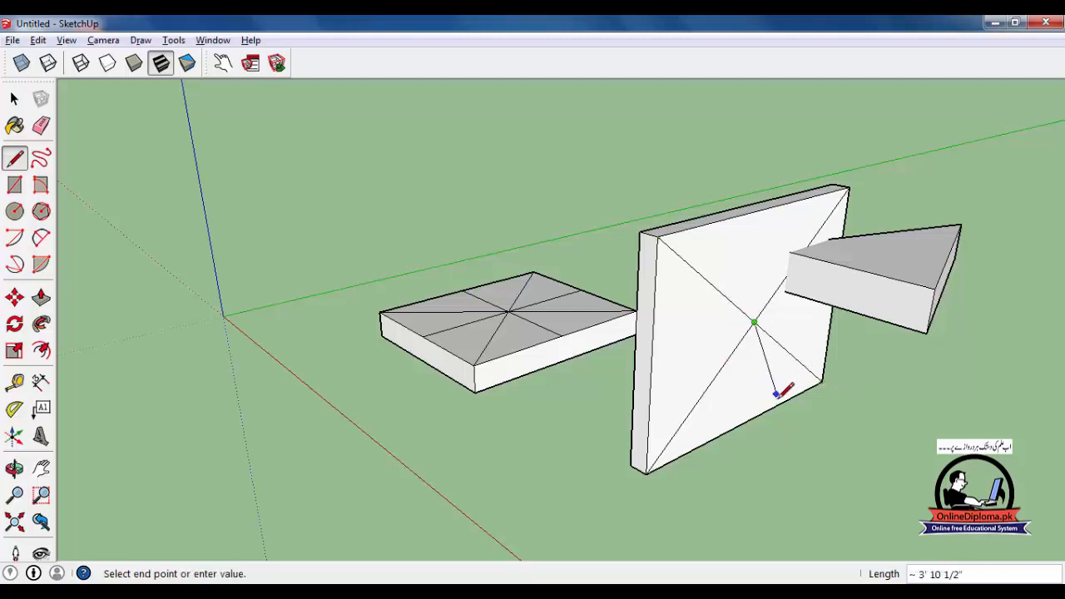
left_click(745, 424)
left_click(755, 322)
left_click(764, 208)
left_click(755, 323)
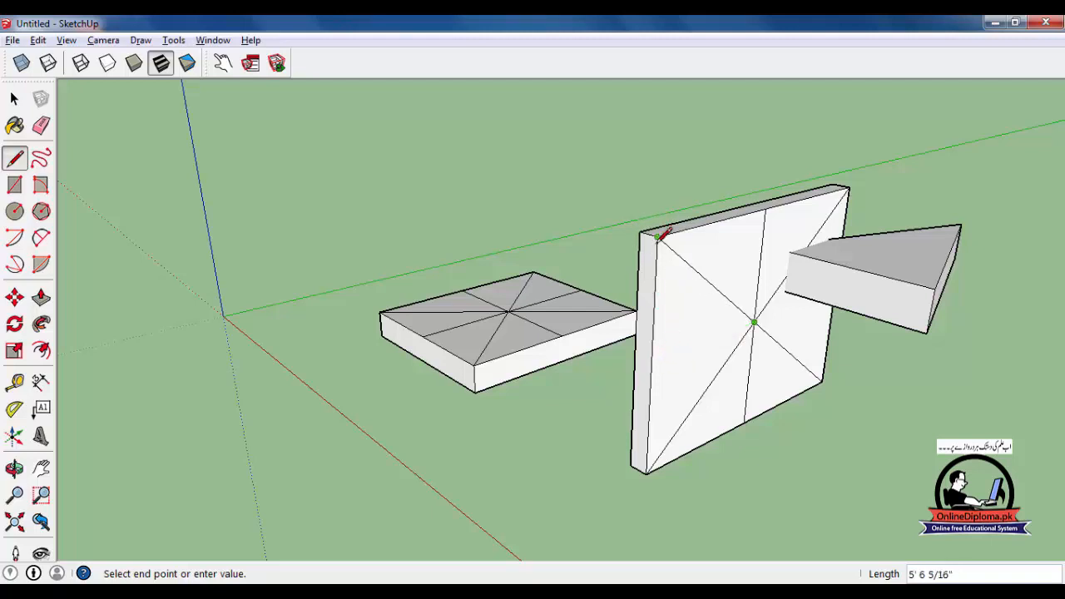
left_click(652, 362)
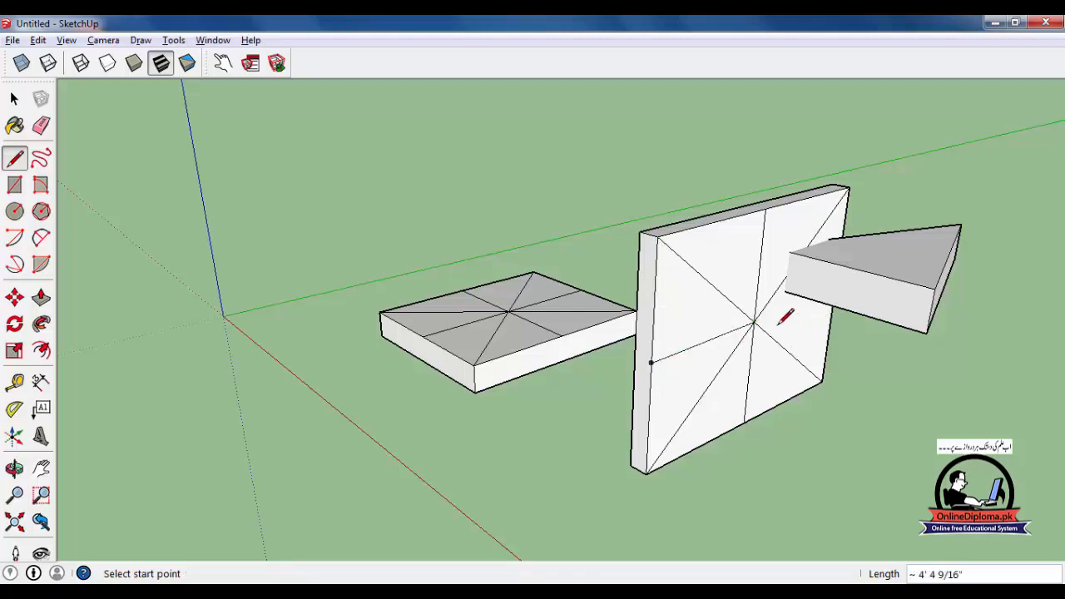
left_click(754, 323)
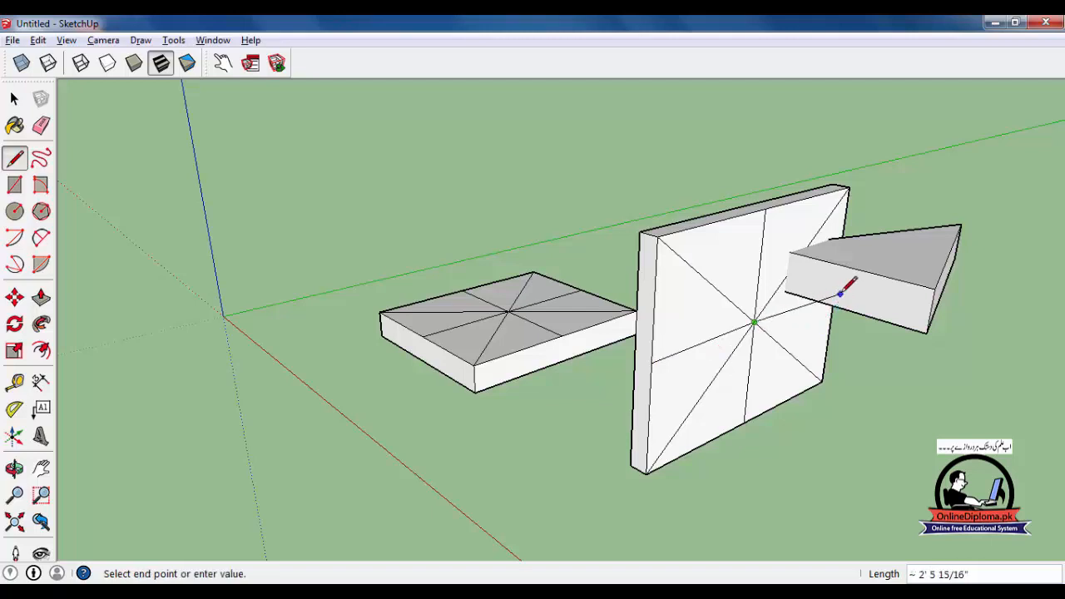
middle_click_drag(822, 345, 657, 233)
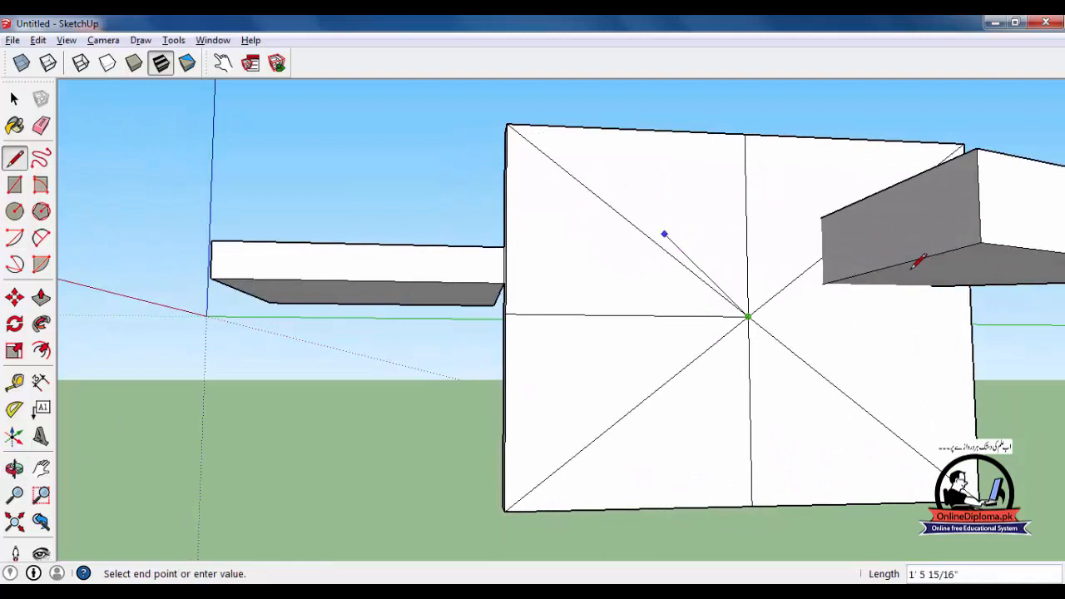
left_click(972, 316)
Draw a line across the middle of the panel's narrow top face and Push/Pull the half nearest the slab upward
mouse_move(971, 303)
middle_mouse_down()
mouse_move(839, 480)
mouse_move(948, 561)
mouse_move(865, 411)
mouse_move(821, 430)
mouse_move(733, 235)
mouse_move(731, 287)
middle_mouse_up()
left_click(722, 215)
left_click(712, 203)
key("p")
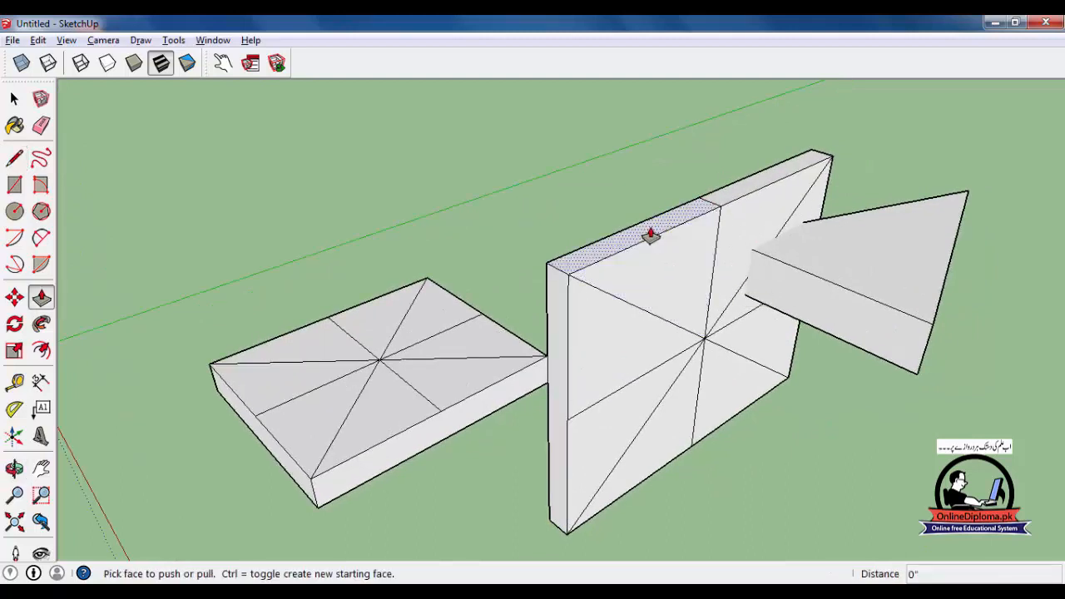
left_click(648, 235)
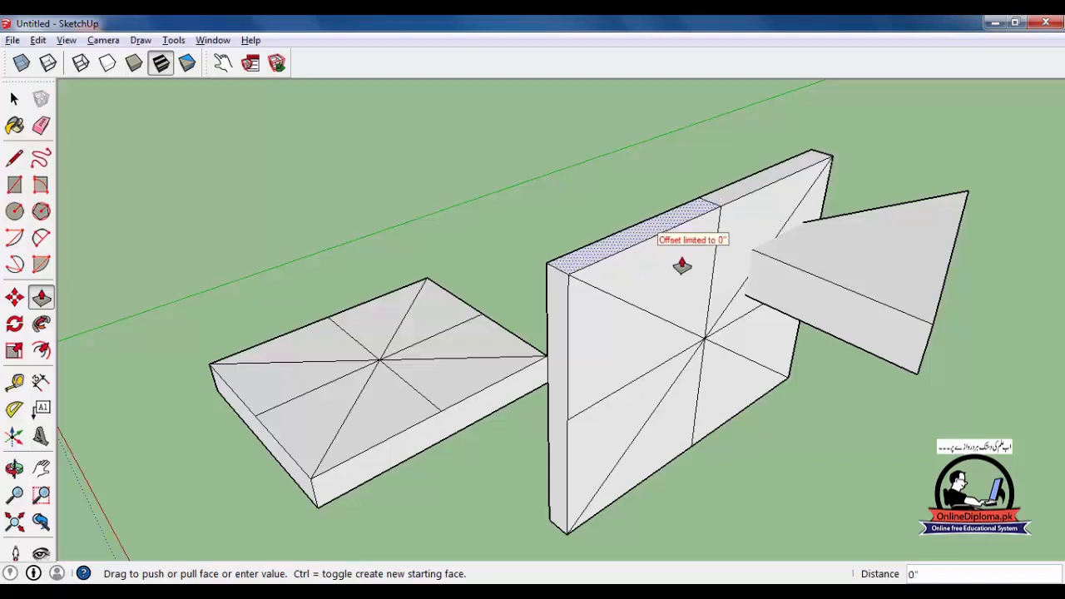
left_click(659, 177)
Push the raised segment of the panel's front face slightly inward
left_click(684, 218)
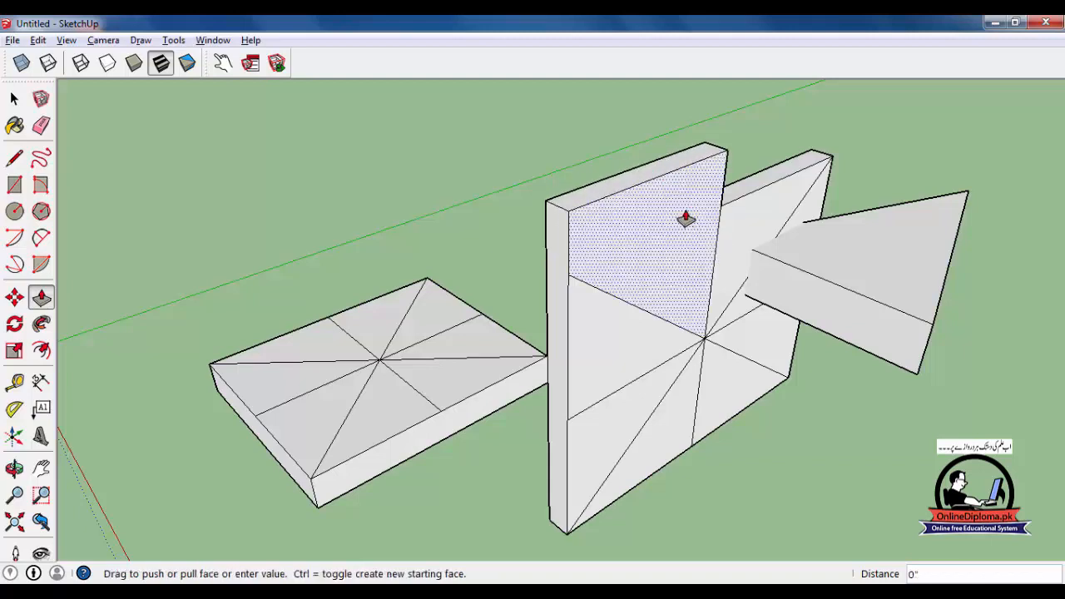
left_click(682, 216)
left_click(661, 205)
left_click(649, 200)
Push inward the lower triangle under the raised half and, by about 1 1/4 in, the upper triangle in the unraised half of the panel
middle_click_drag(640, 197, 681, 440)
left_click(681, 440)
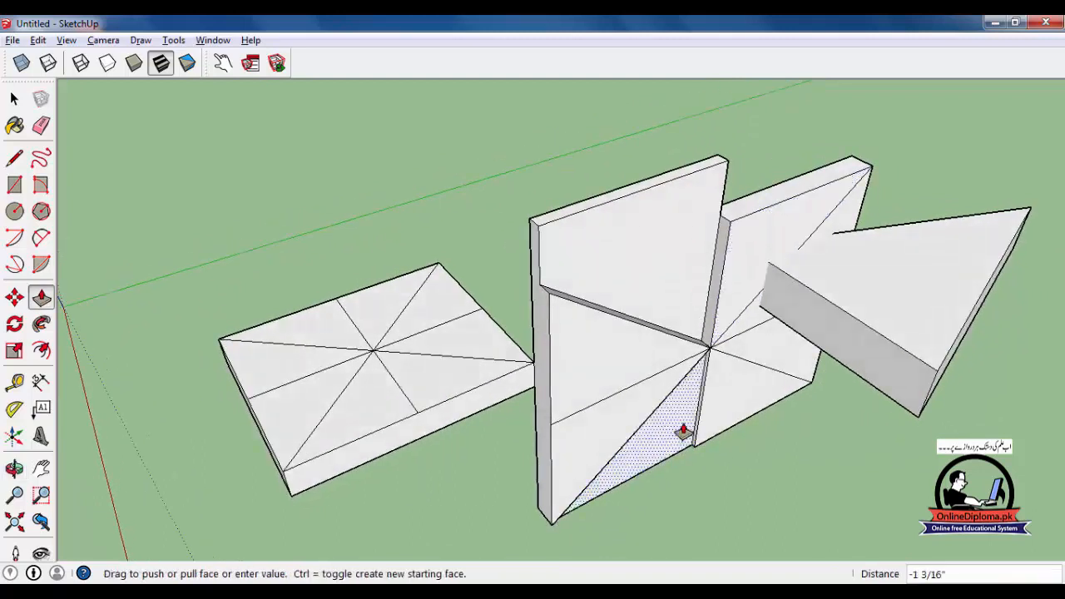
left_click(684, 430)
middle_click_drag(684, 430, 694, 468)
left_click(774, 248)
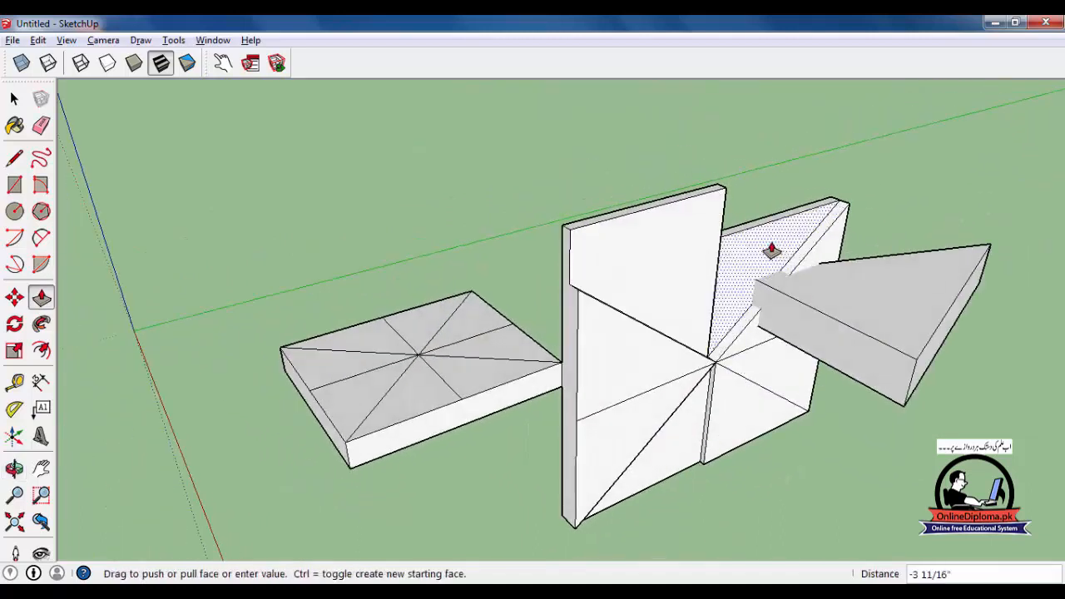
left_click(773, 249)
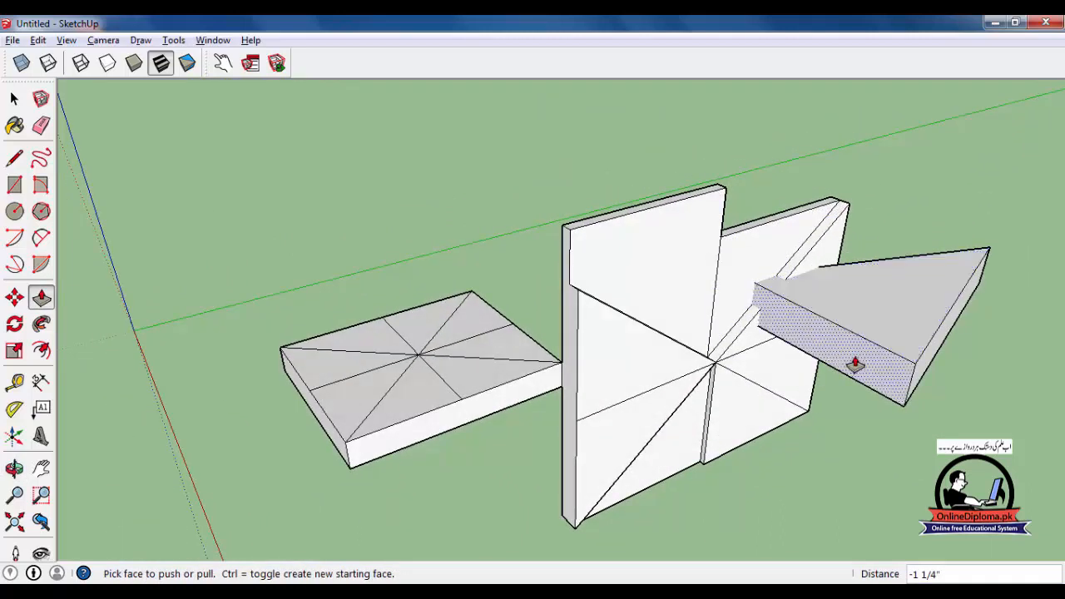
Push the triangular prism's top face down to its base to remove the solid
left_click(874, 332)
left_click(870, 381)
middle_click_drag(875, 419, 692, 416)
key("l")
scroll(703, 389, "up", 6)
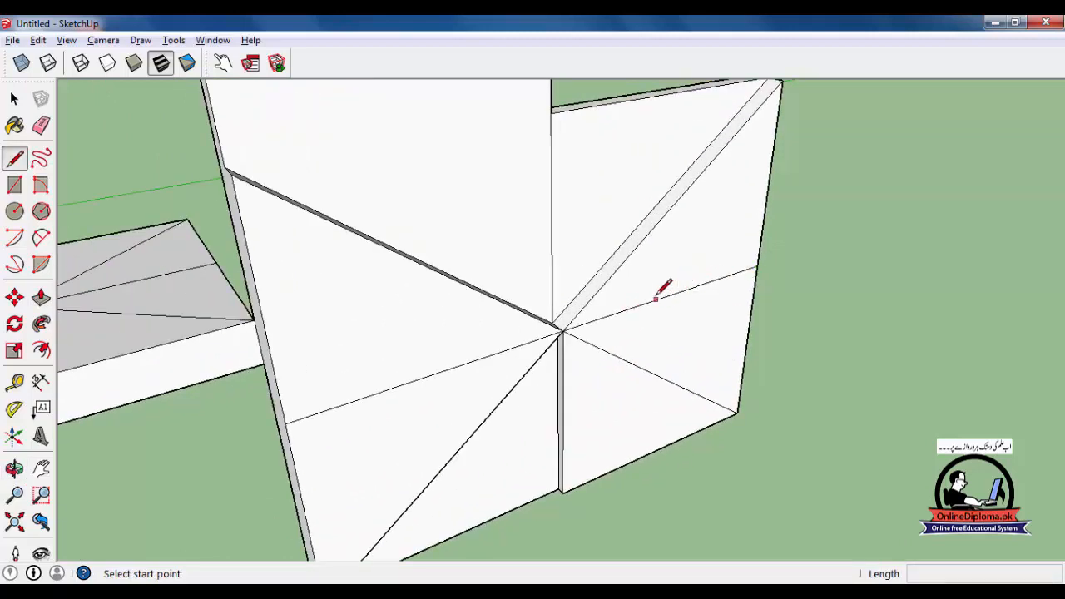
scroll(682, 285, "down", 6)
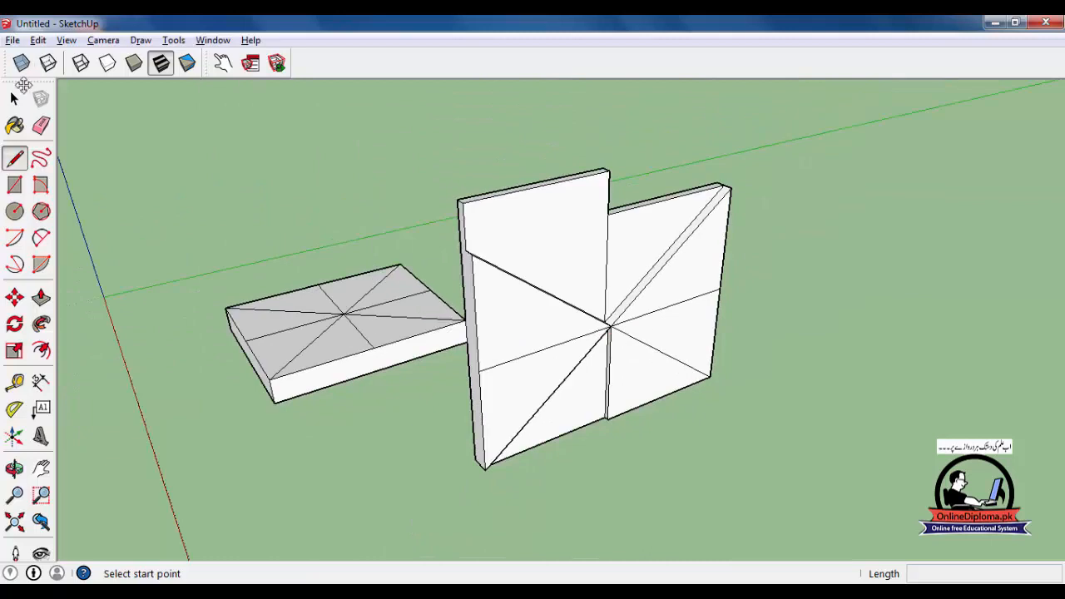
left_click(14, 468)
left_click_drag(416, 329, 383, 369)
key("space")
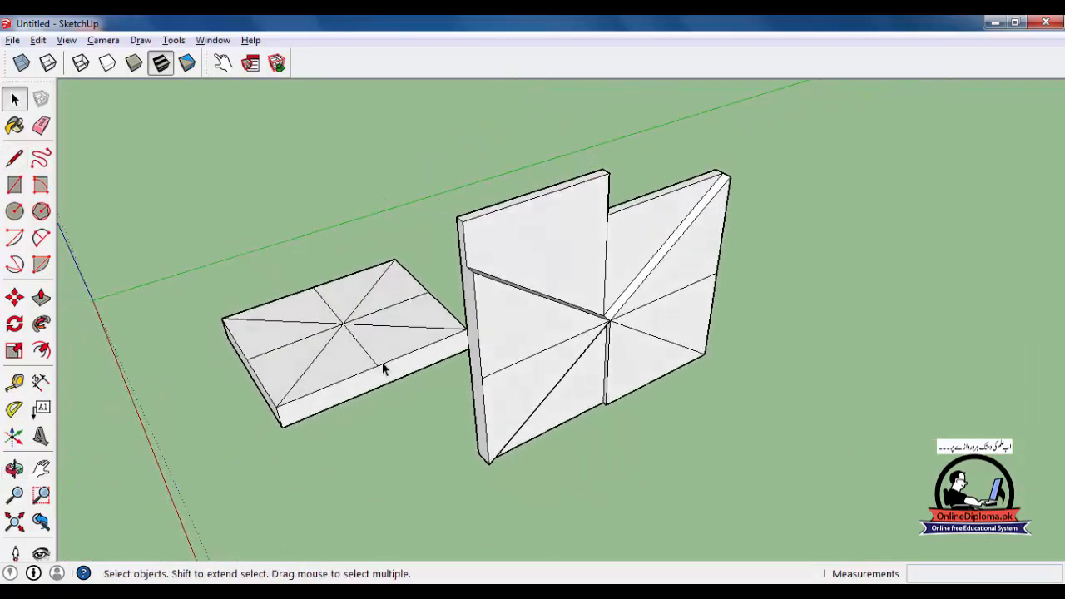
scroll(384, 369, "down", 2)
left_click(14, 158)
left_click(13, 101)
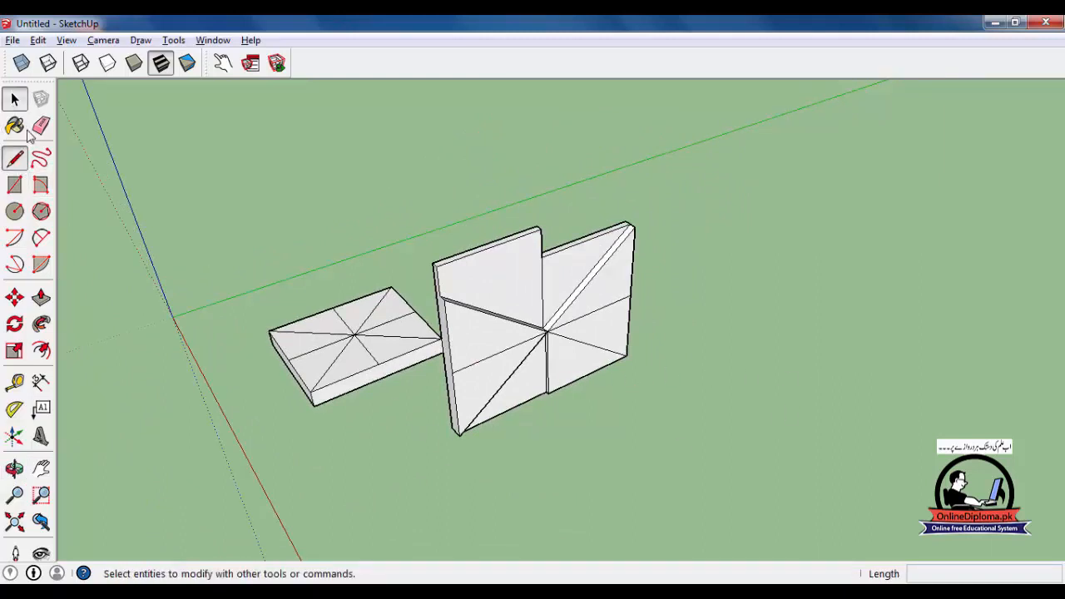
left_click(48, 167)
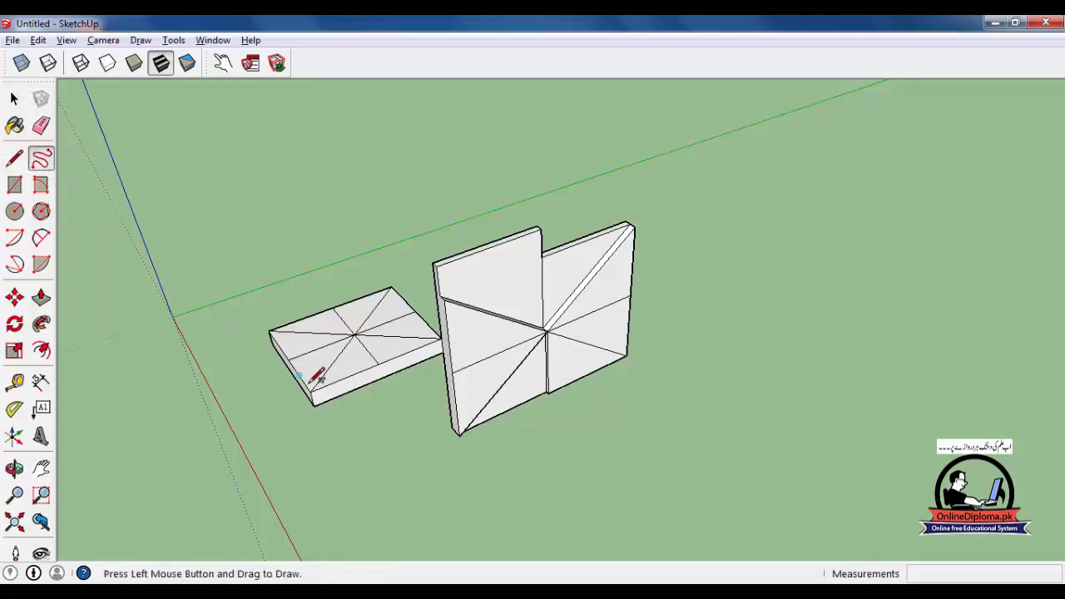
Draw a closed six-sided L-shaped face with lines on the ground beside the panel, about 5 ft 4 in across its wide end
left_click(14, 158)
left_click(625, 374)
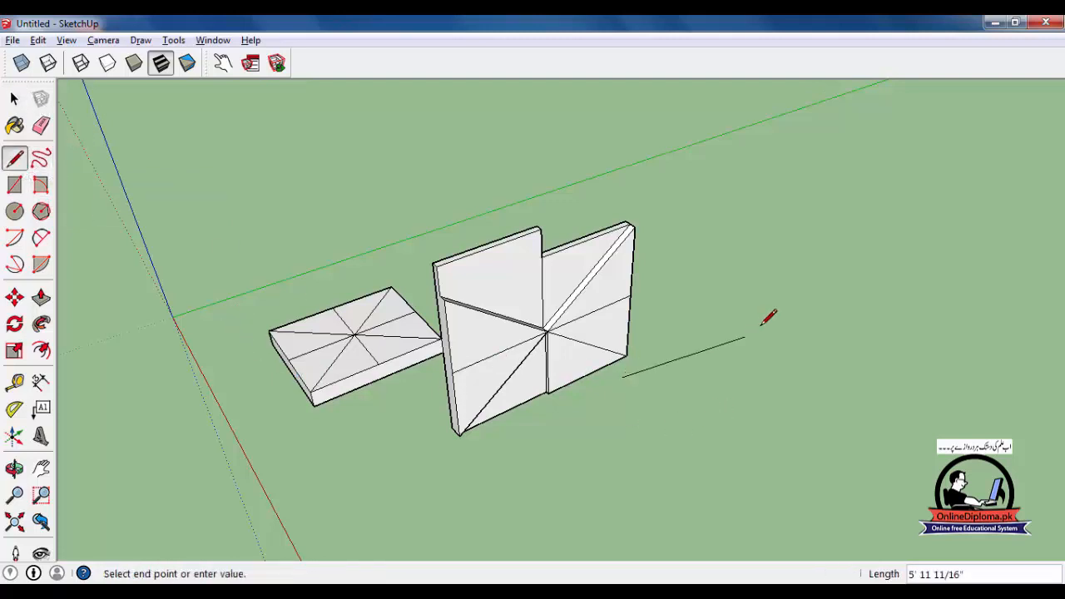
left_click(789, 295)
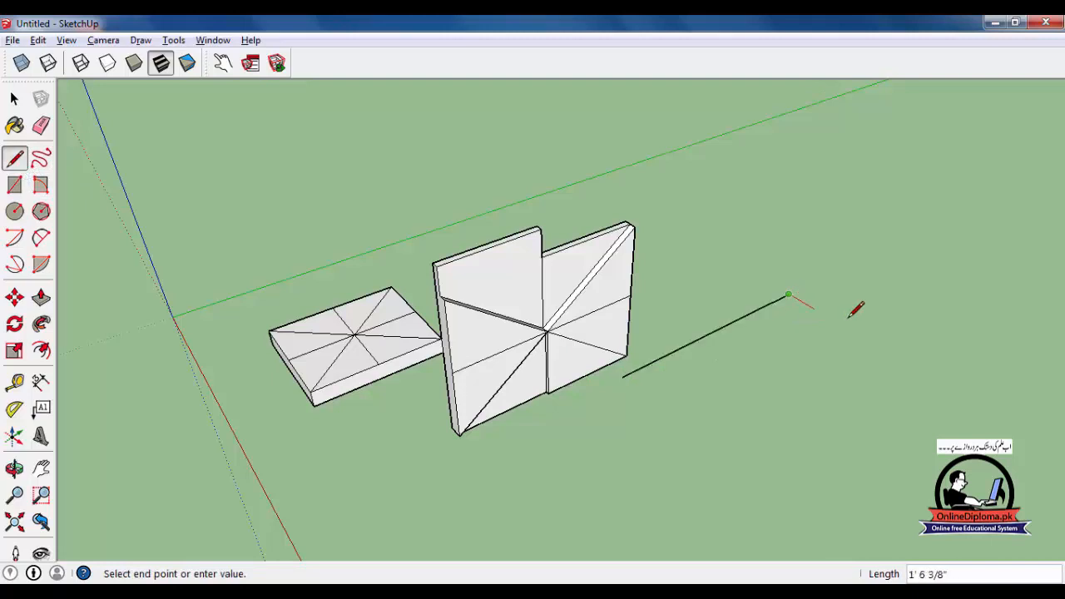
left_click(854, 334)
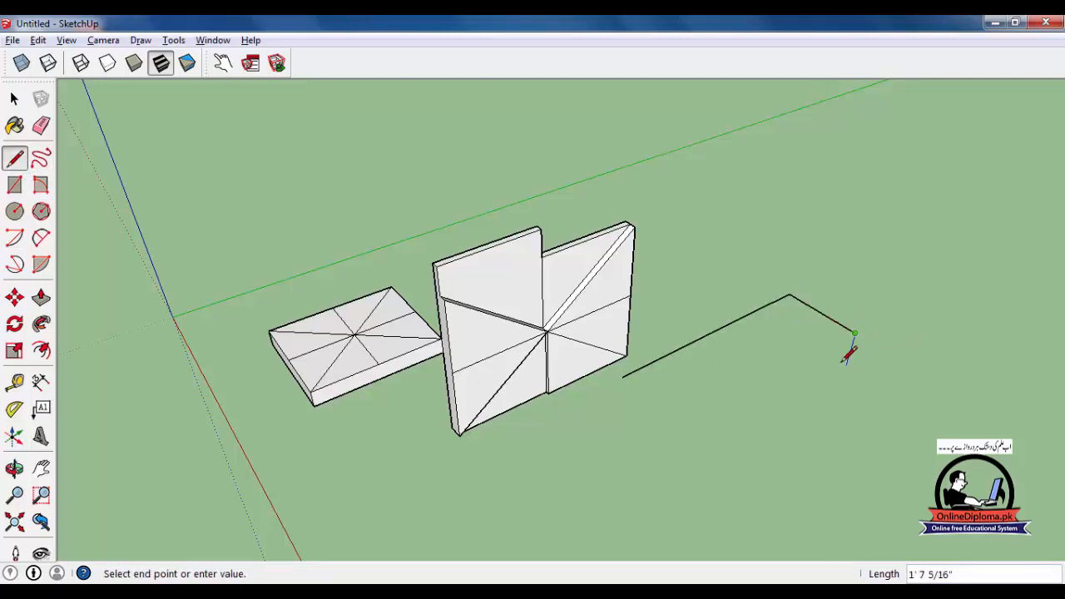
left_click(922, 295)
left_click(986, 329)
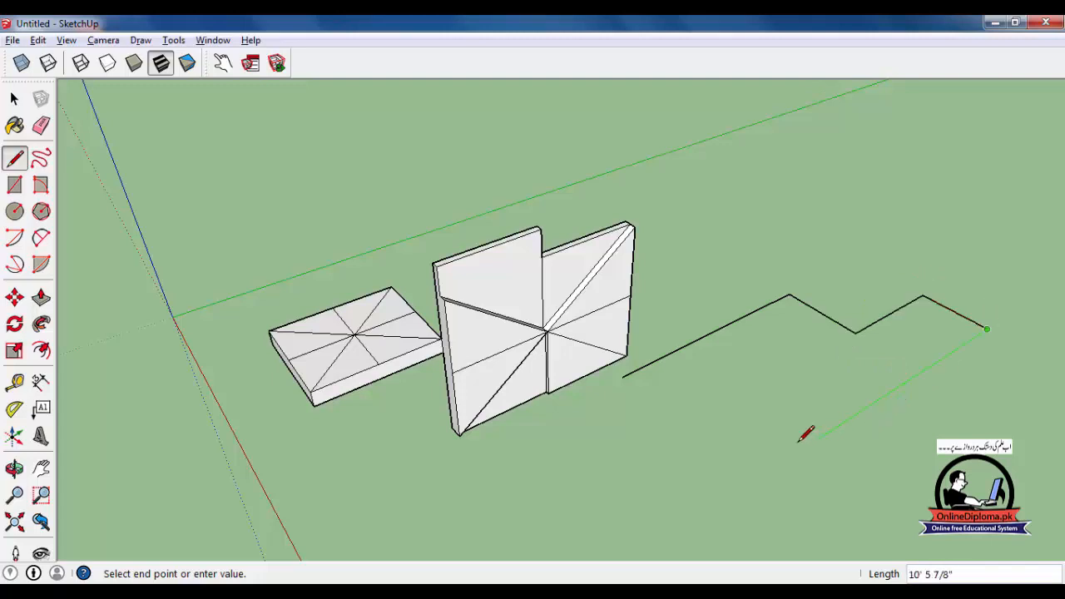
left_click(729, 467)
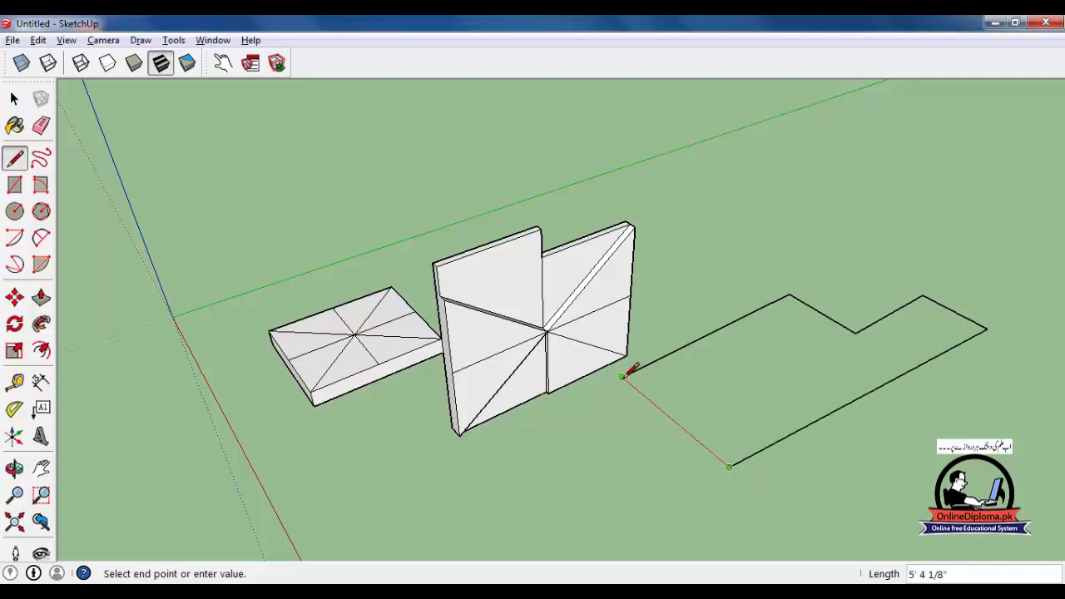
left_click(622, 377)
left_click(13, 98)
Draw a closed irregular face with the Freehand tool on the ground beyond the L-shaped face
scroll(804, 328, "down", 4)
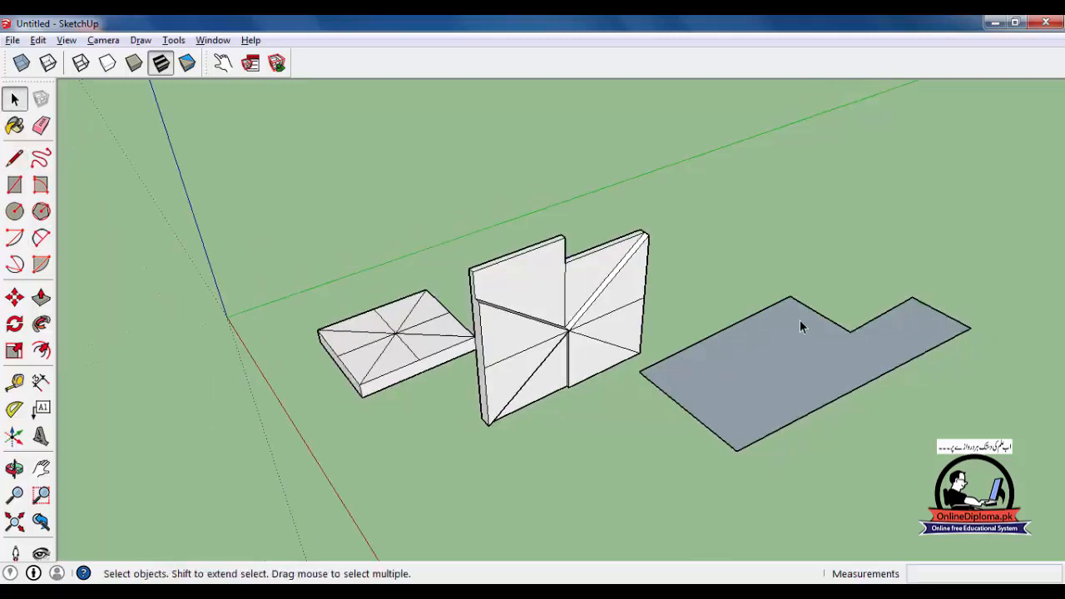
middle_click_drag(751, 375, 659, 423)
scroll(660, 319, "up", 3)
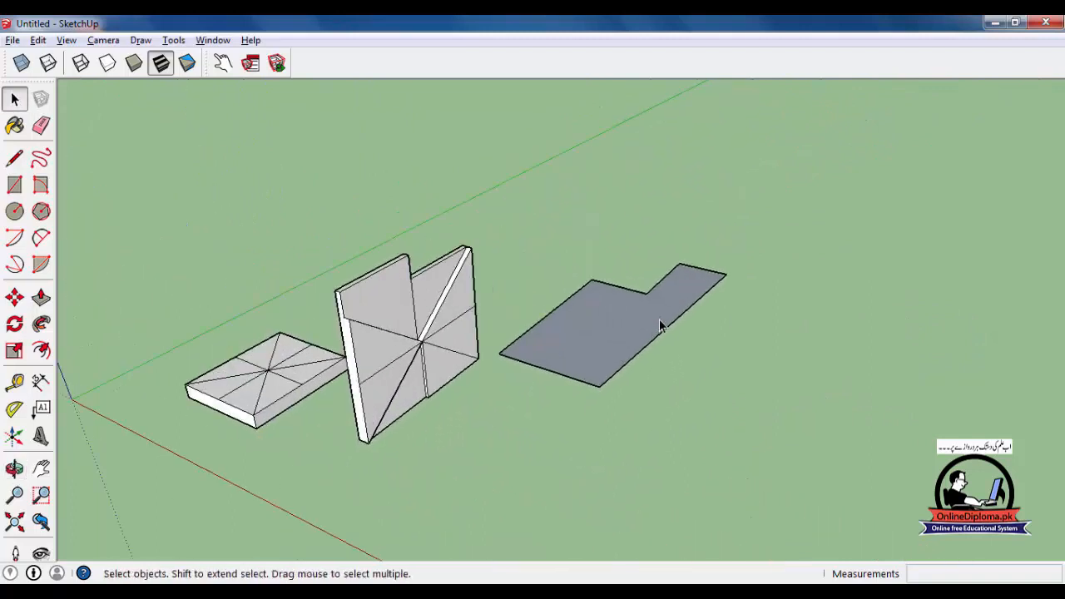
middle_click_drag(775, 394, 699, 388)
left_click(41, 158)
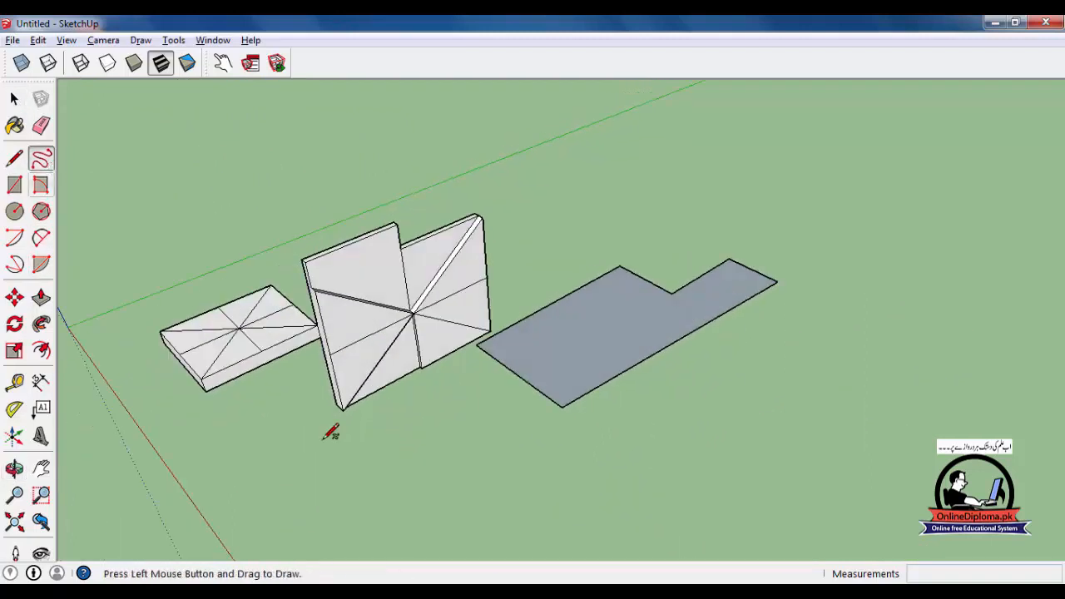
middle_click_drag(728, 458, 726, 467)
left_click_drag(759, 431, 898, 352)
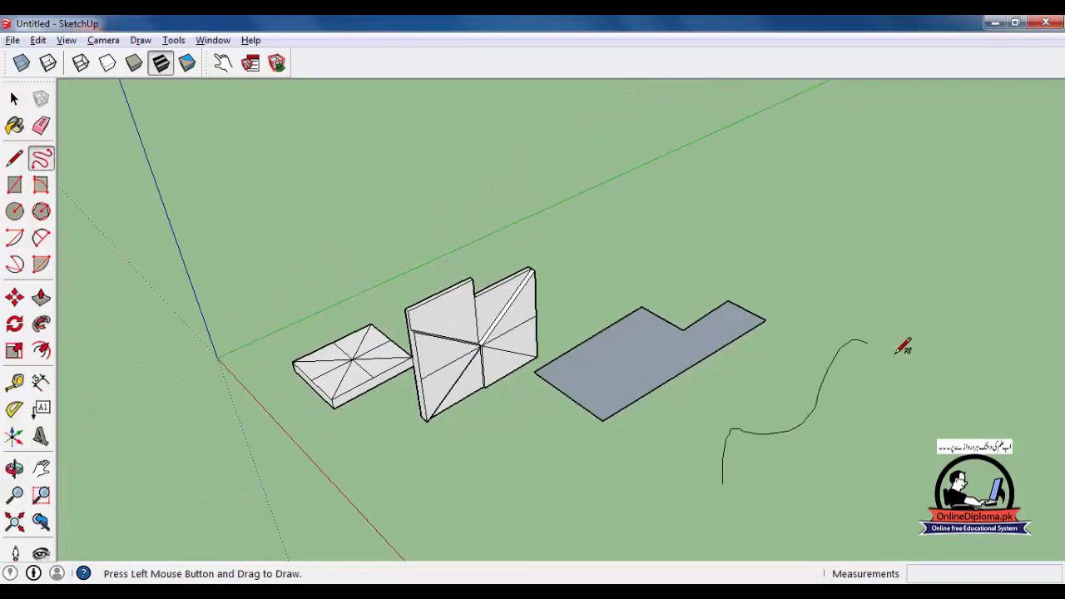
mouse_move(924, 425)
left_mouse_down()
mouse_move(818, 497)
mouse_move(739, 503)
mouse_move(729, 432)
left_mouse_up()
Draw several open freehand curves in front of the L-shaped face and a longer one behind the irregular face
mouse_move(698, 497)
middle_mouse_down()
mouse_move(718, 362)
mouse_move(701, 281)
mouse_move(662, 398)
mouse_move(666, 457)
middle_mouse_up()
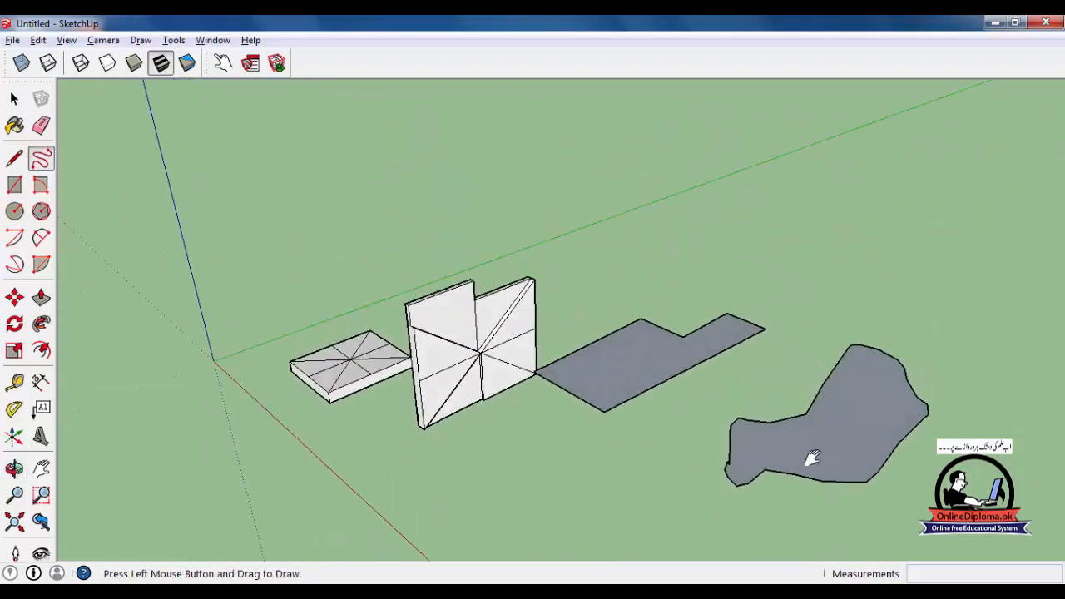
middle_click_drag(810, 466, 806, 443, "shift")
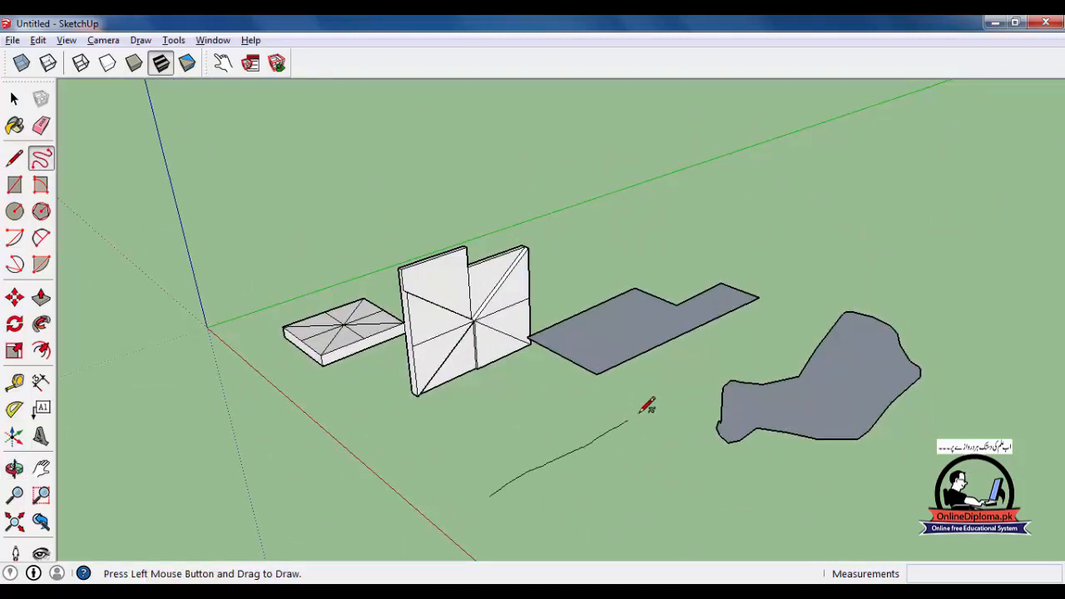
left_click_drag(671, 430, 697, 449)
left_click_drag(643, 496, 631, 497)
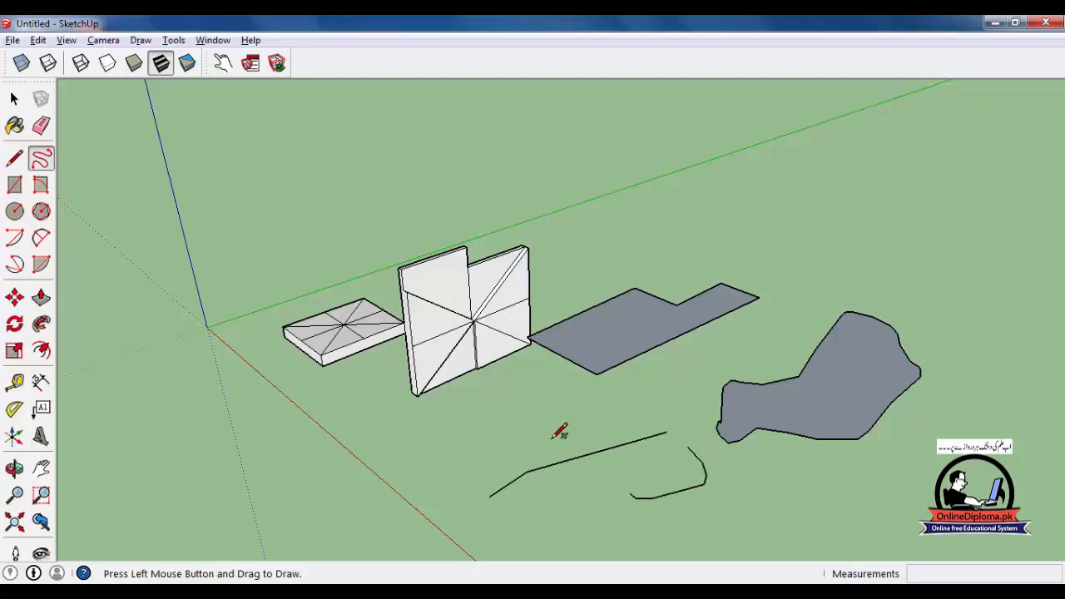
left_click_drag(555, 445, 666, 368)
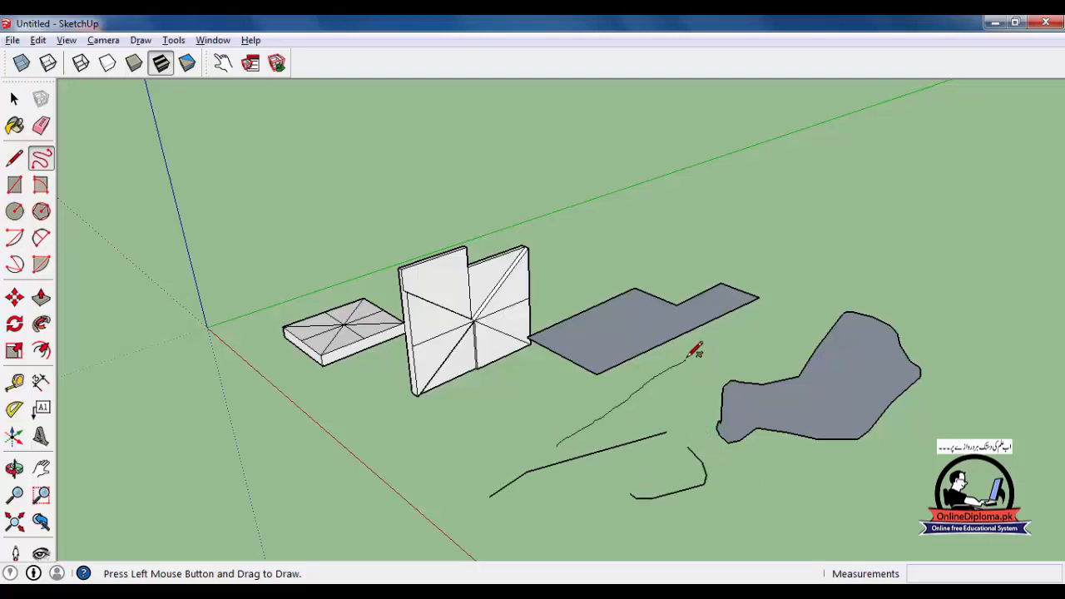
left_click_drag(971, 250, 1014, 264)
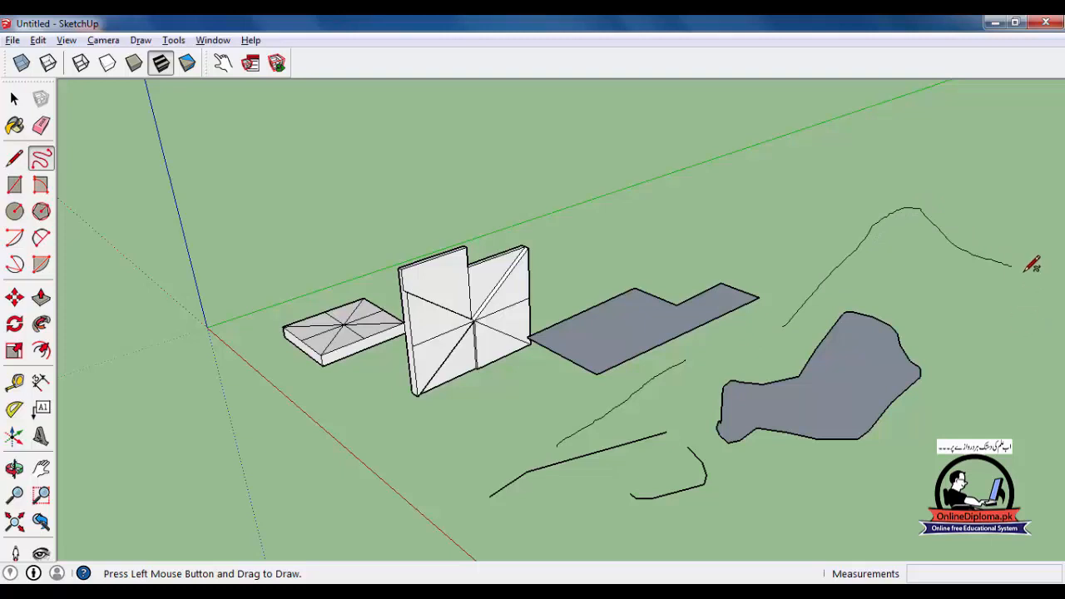
key("ctrl+z")
Draw a large freehand loop in front of the irregular face and a small closed freehand face near the red axis
scroll(944, 357, "down", 5)
scroll(915, 391, "down", 2)
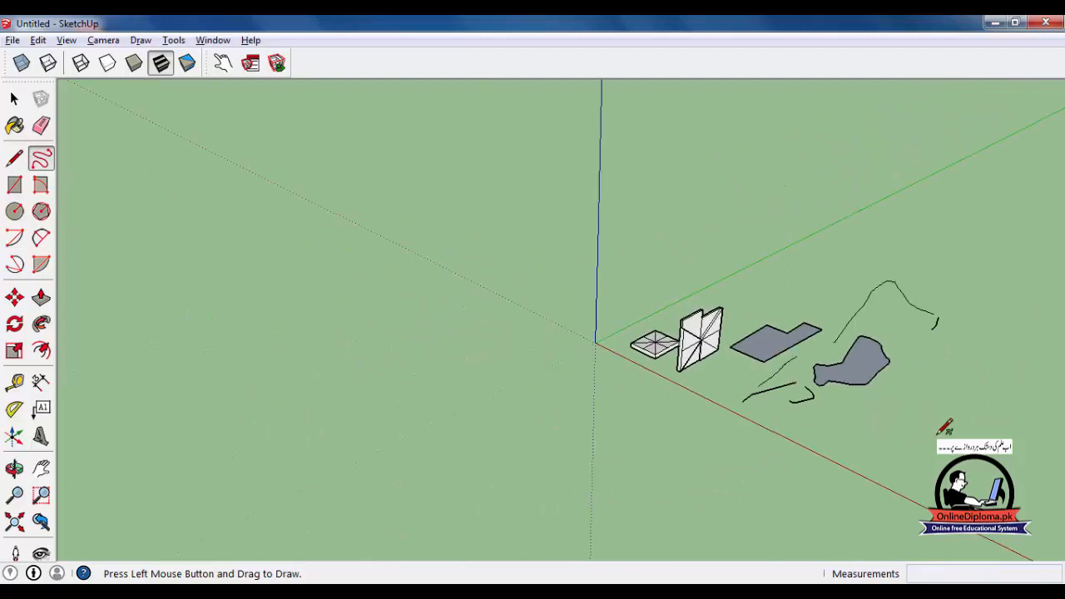
scroll(944, 430, "up", 3)
mouse_move(795, 453)
left_mouse_down()
mouse_move(963, 328)
mouse_move(1022, 341)
mouse_move(875, 476)
mouse_move(812, 457)
left_mouse_up()
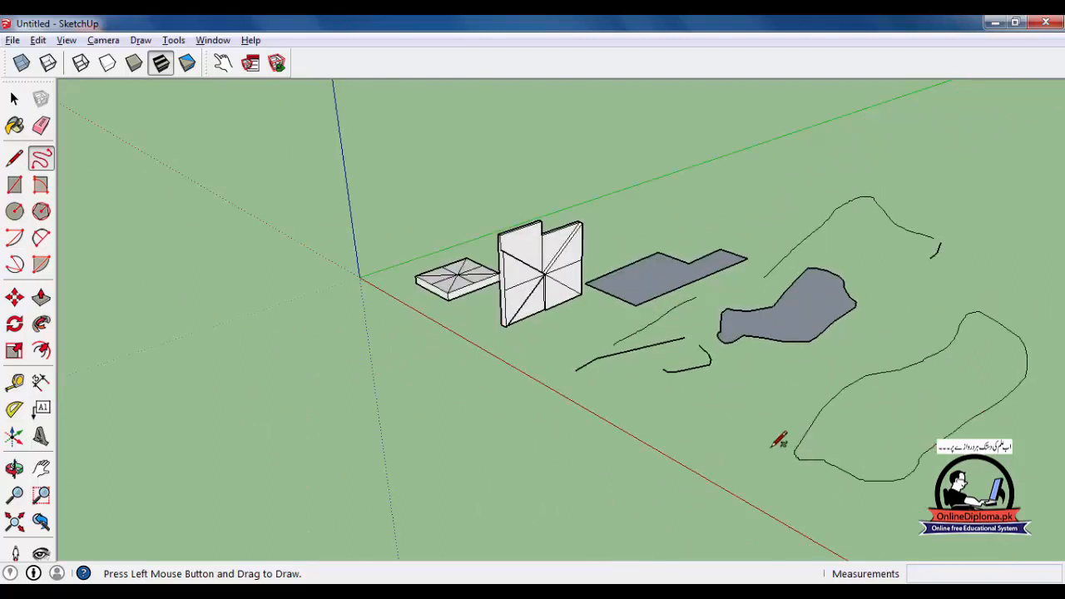
scroll(779, 441, "down", 1)
mouse_move(714, 439)
left_mouse_down()
mouse_move(758, 424)
mouse_move(710, 436)
left_mouse_up()
scroll(745, 454, "up", 2)
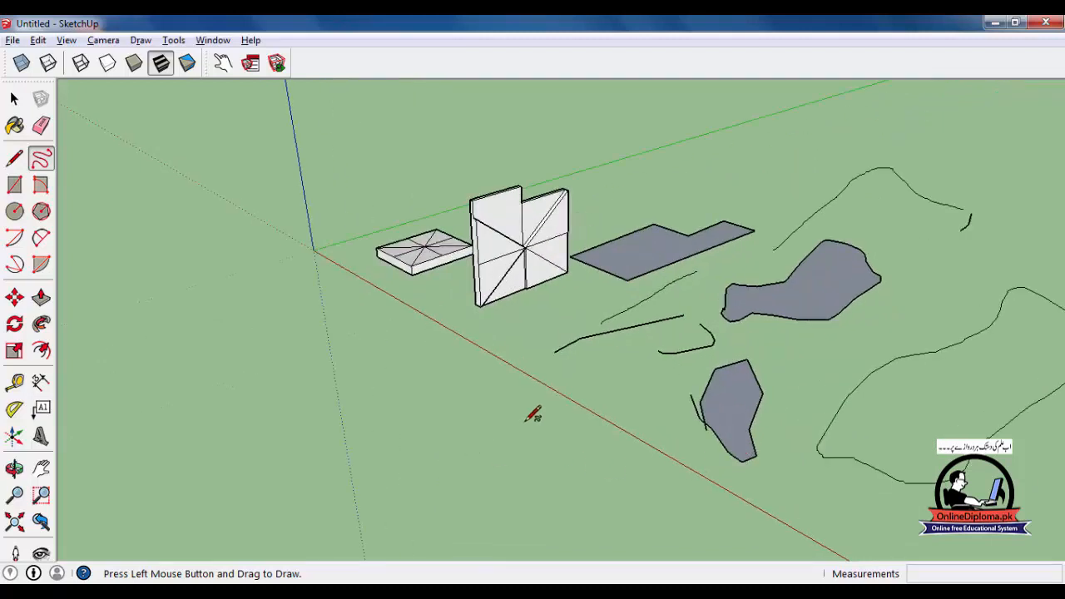
Draw an open, winding freehand curve on the ground behind the large loop
scroll(703, 437, "down", 3)
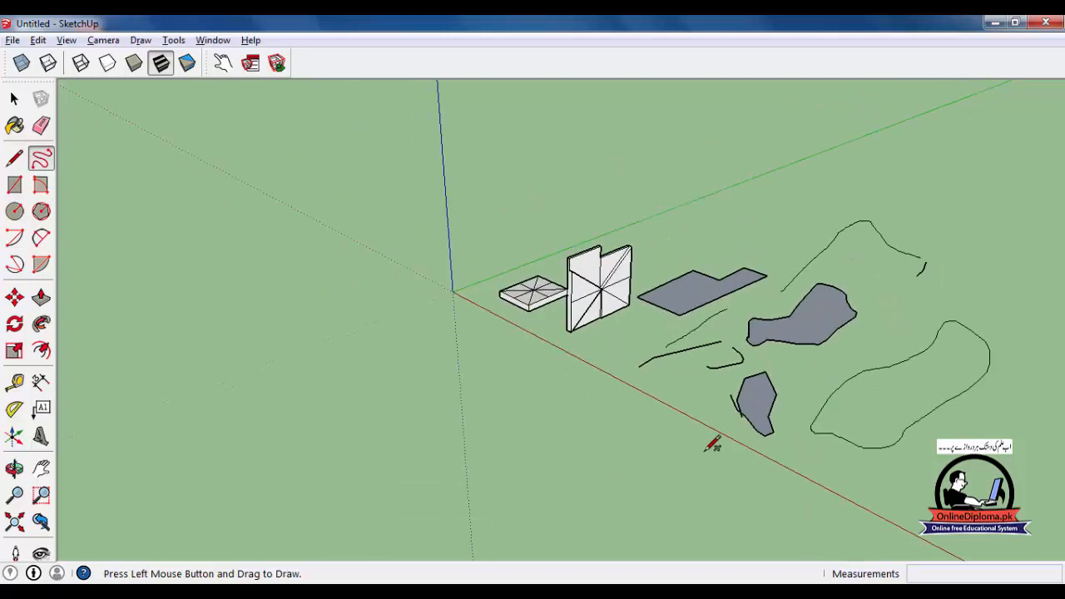
scroll(922, 190, "up", 2)
left_click_drag(1002, 272, 923, 344)
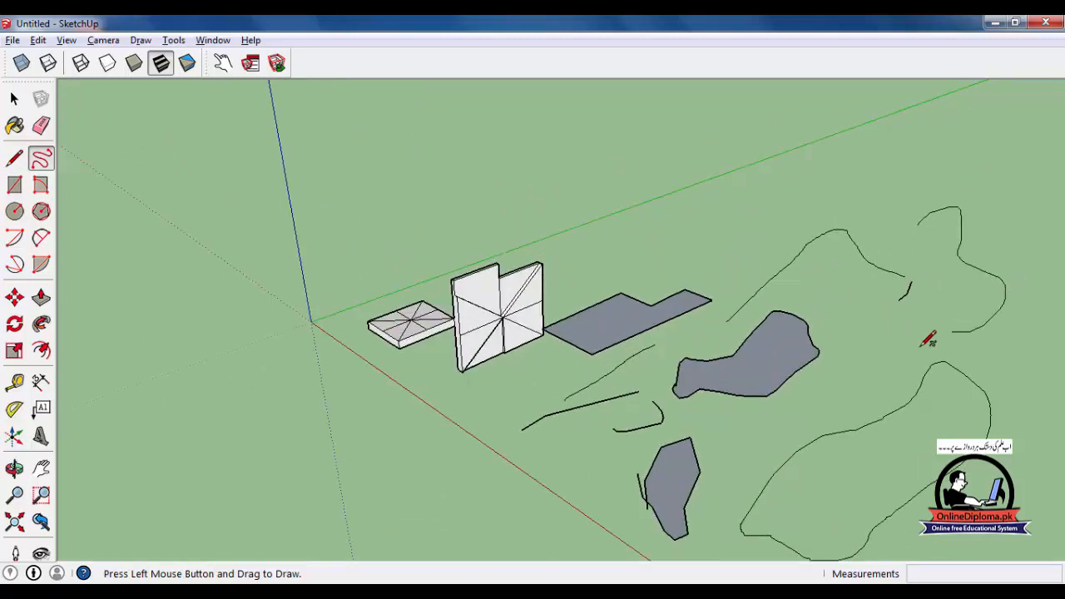
Close the winding freehand curve behind the large loop into an irregular face
left_click_drag(921, 223, 924, 218)
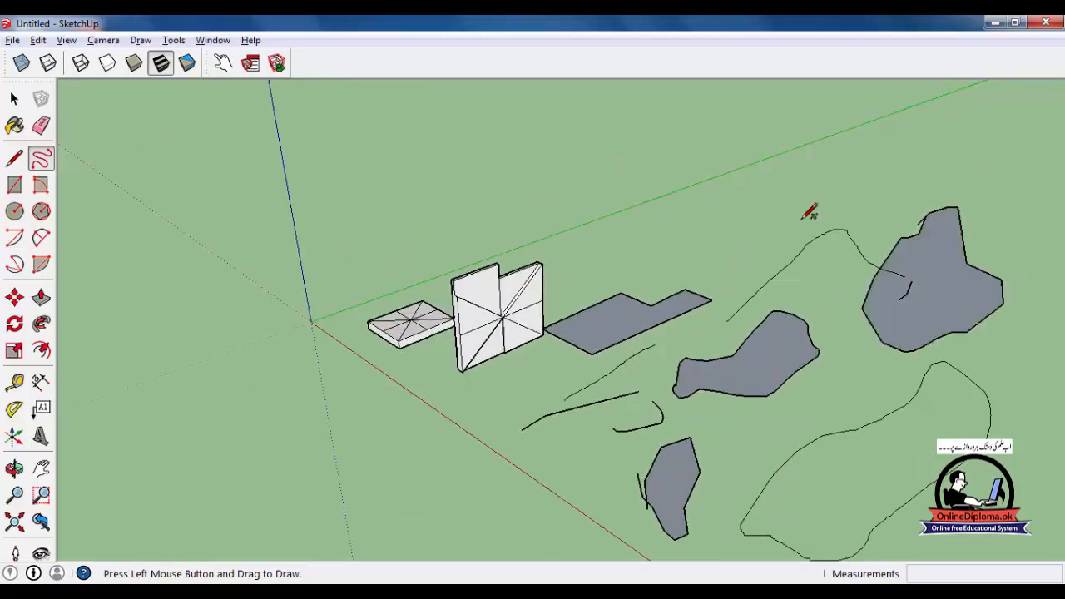
Erase the winding freehand face behind the large loop, together with the short strokes and long open curve next to it
key("e")
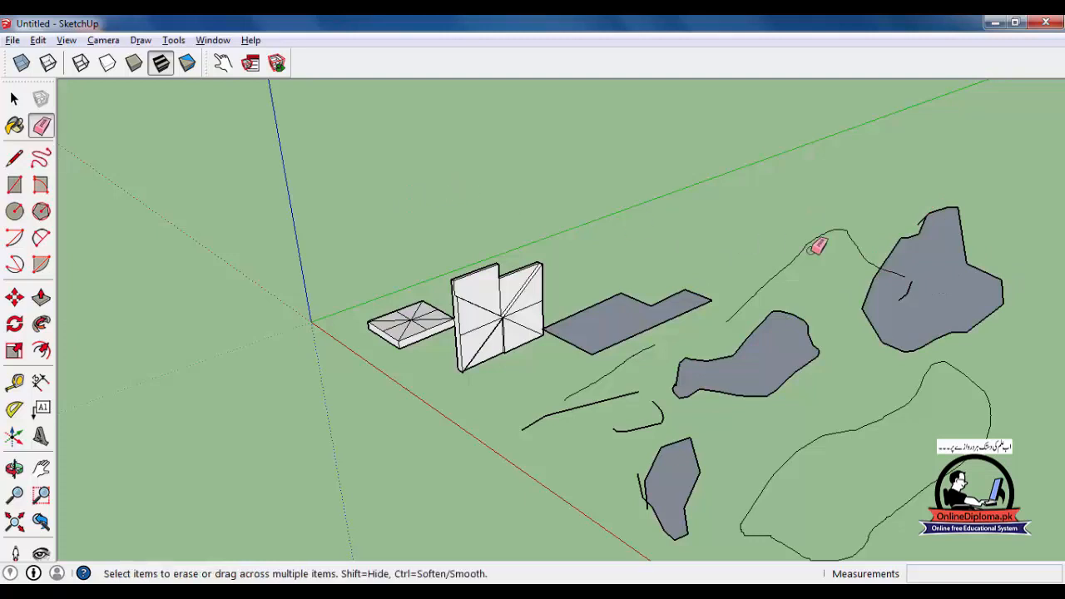
left_click(877, 259)
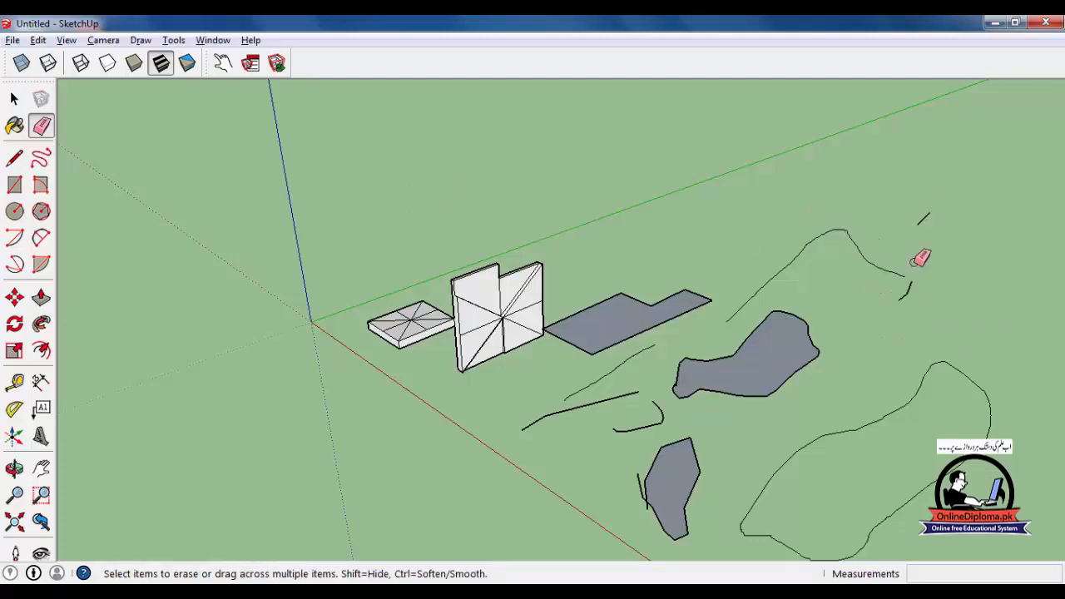
left_click(907, 297)
left_click(14, 98)
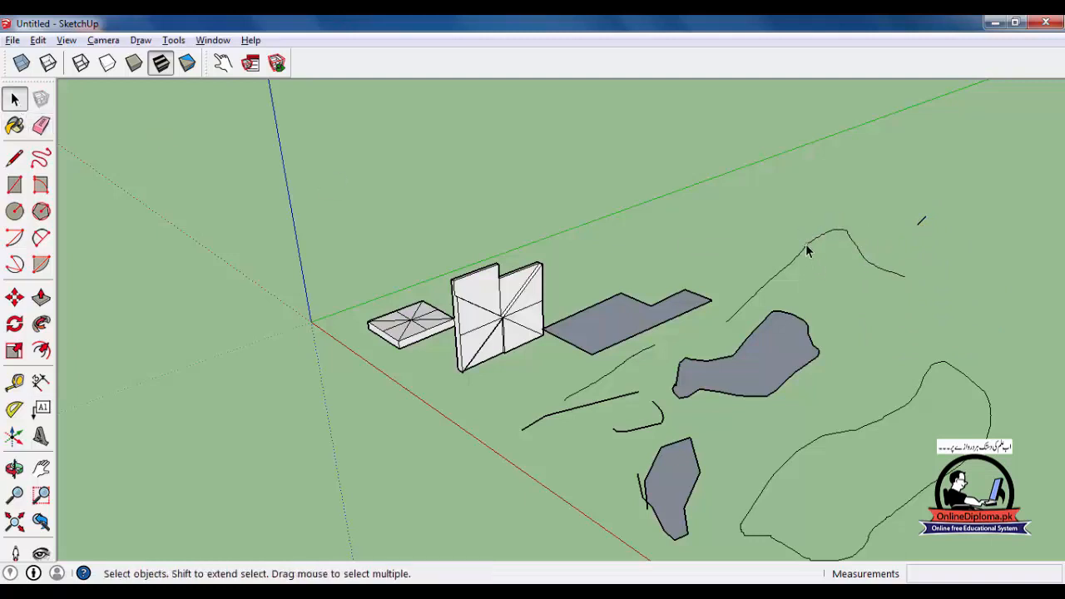
left_click_drag(929, 185, 786, 288)
key("Delete")
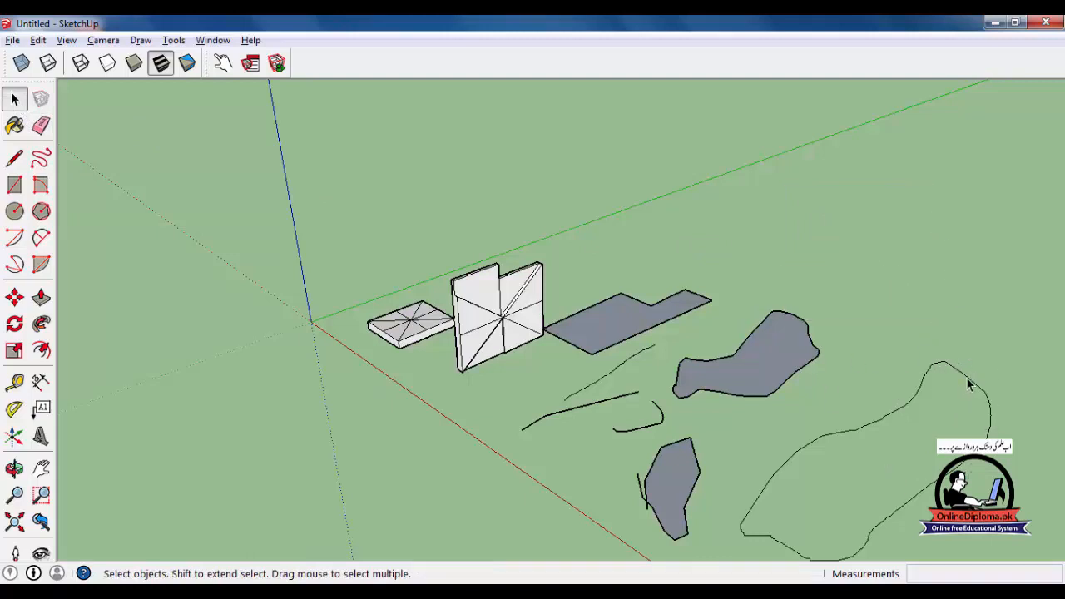
Draw a closed four-sided face with the Line tool on the empty ground beyond the freehand shapes, its closing edge about 13' 7" long
scroll(692, 376, "down", 2)
middle_click_drag(675, 372, 585, 452)
scroll(584, 453, "up", 2)
scroll(583, 452, "up", 2)
scroll(583, 451, "down", 3)
middle_click_drag(491, 443, 300, 424, "shift")
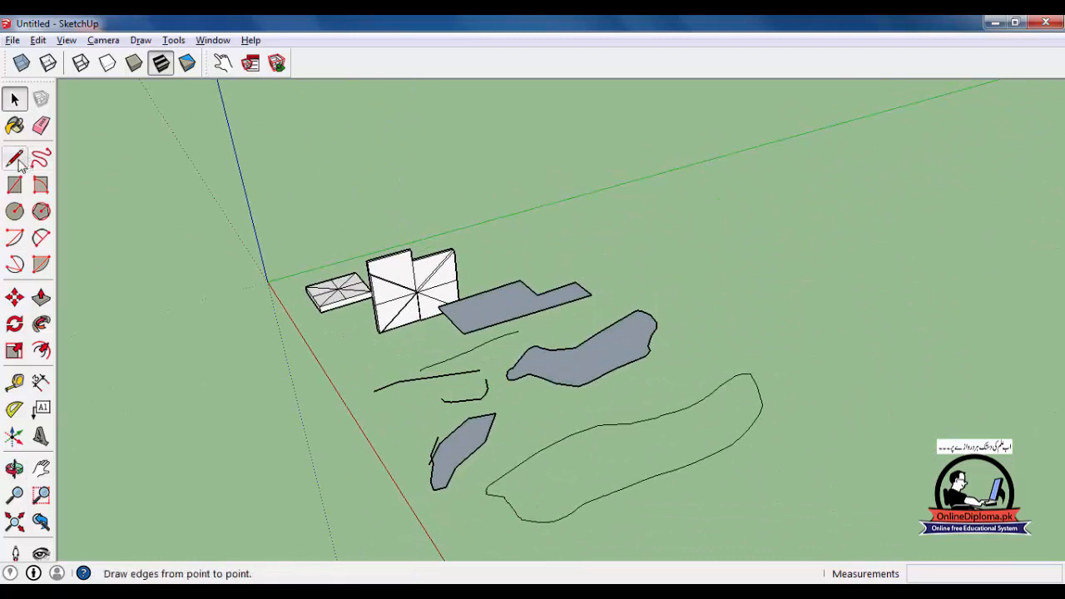
left_click(14, 158)
left_click(697, 268)
left_click(794, 237)
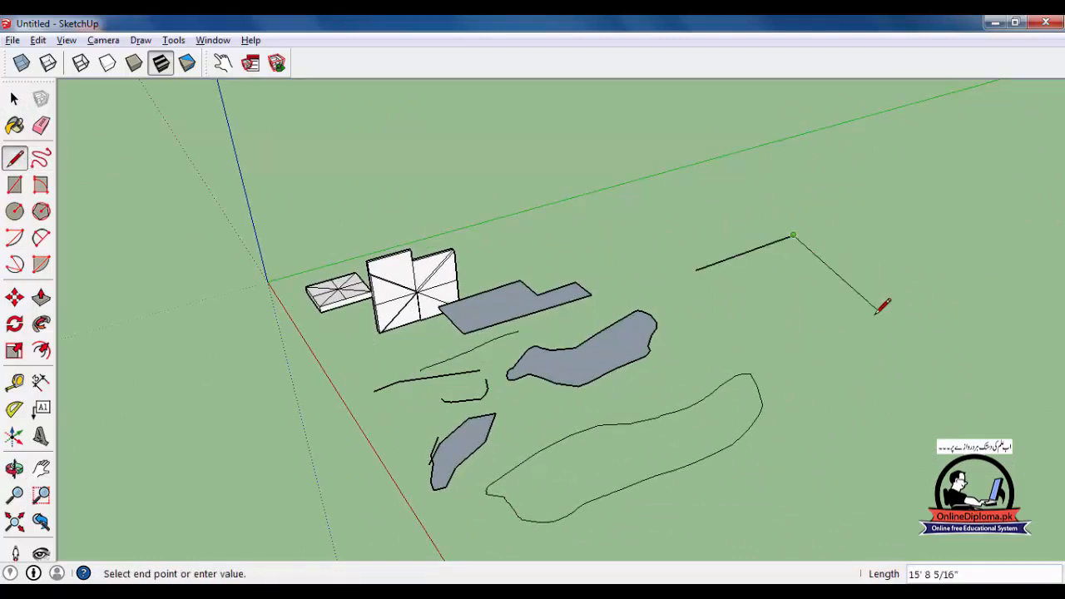
left_click(897, 289)
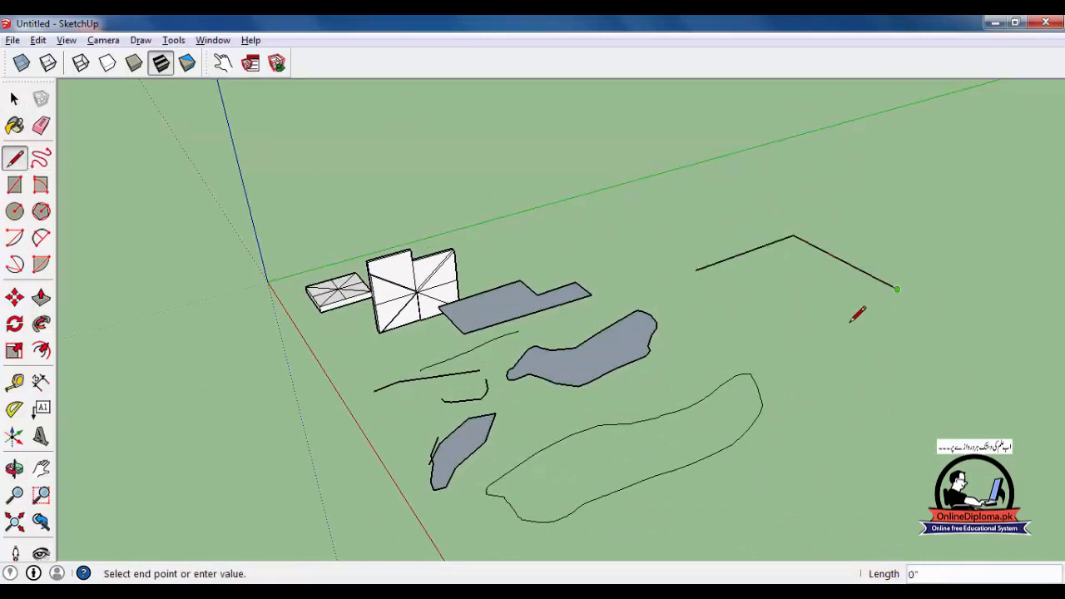
left_click(795, 333)
left_click(696, 270)
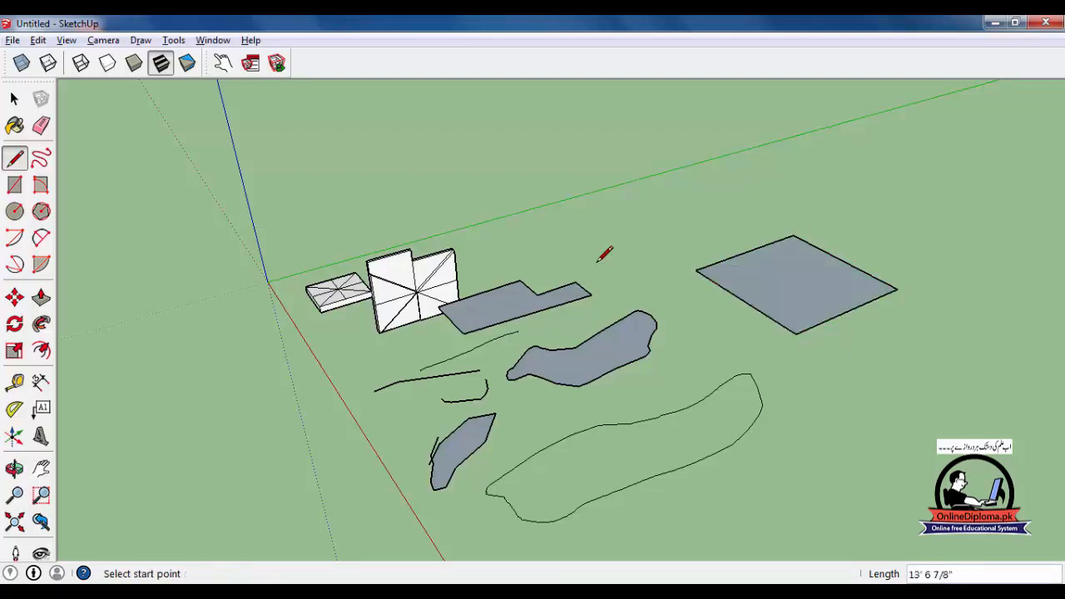
Draw a closed irregular face with the Freehand tool across the green axis, behind the L-shaped face
left_click(41, 158)
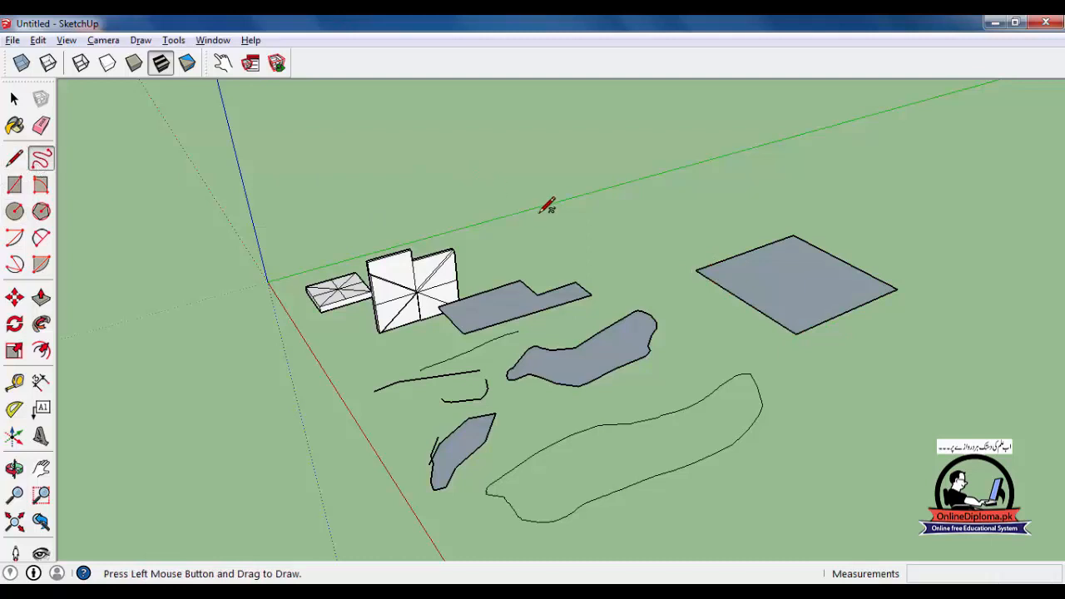
left_click_drag(654, 229, 552, 193)
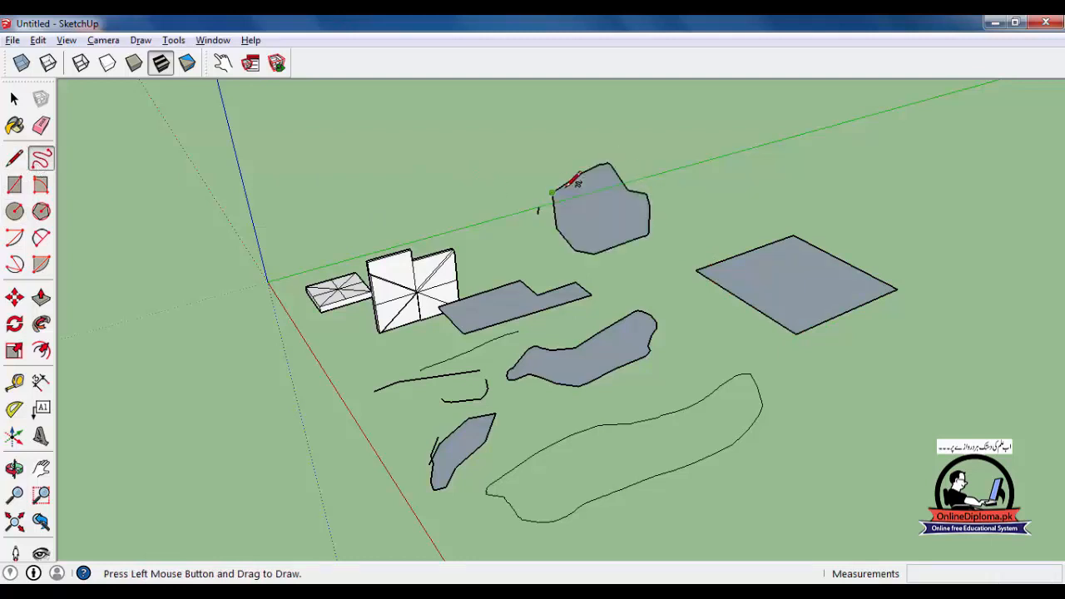
left_click(13, 98)
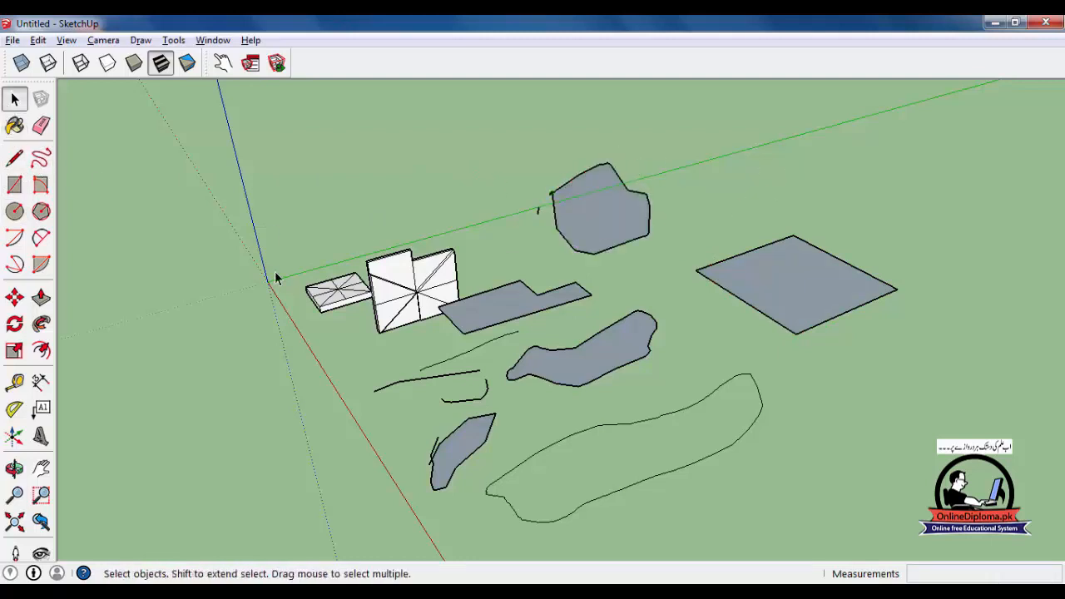